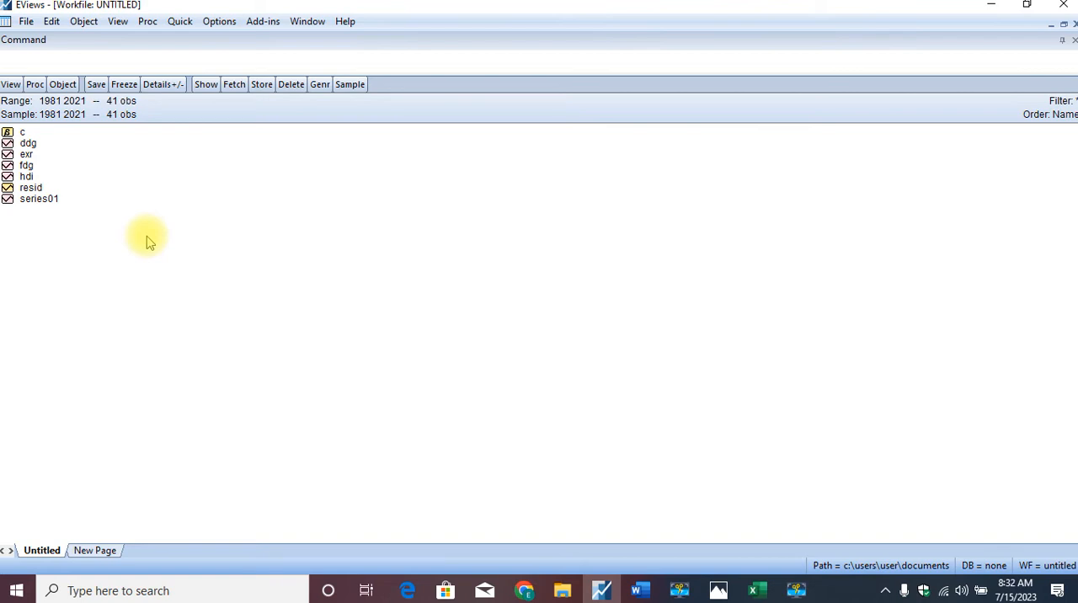
- Start a new VAR specification with HDI LOG(DDG) LOG(FDG) EXR as the endogenous variables
left_click(182, 23)
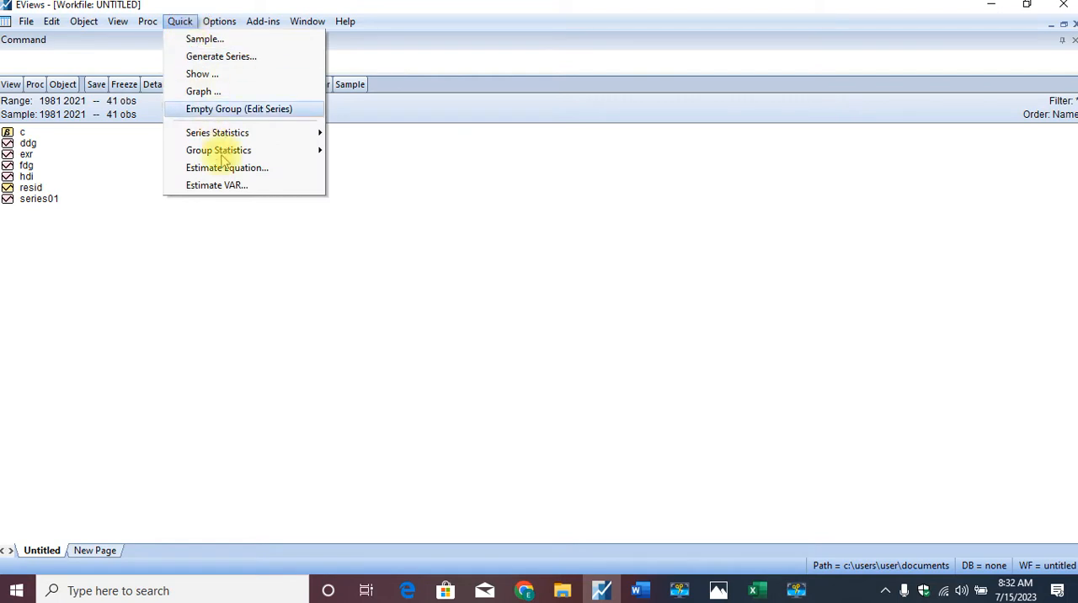
left_click(219, 185)
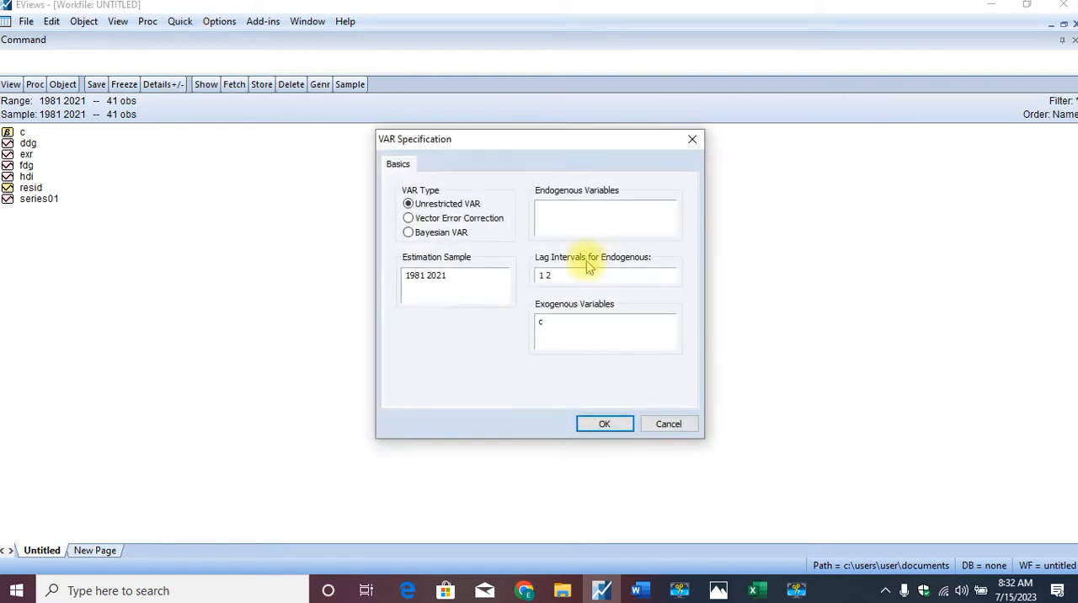
left_click(593, 217)
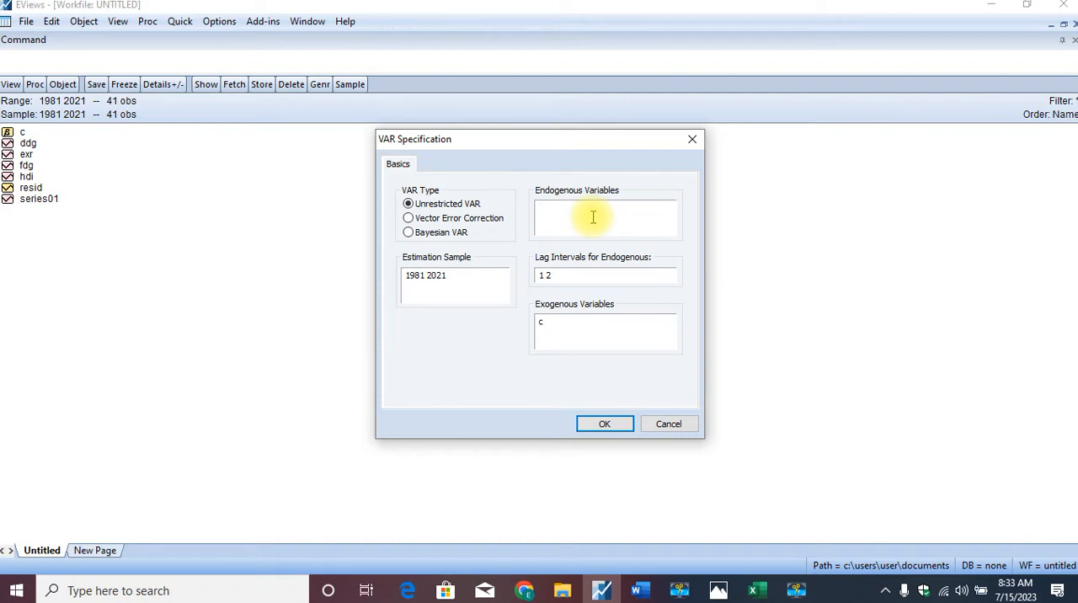
type("HDI L")
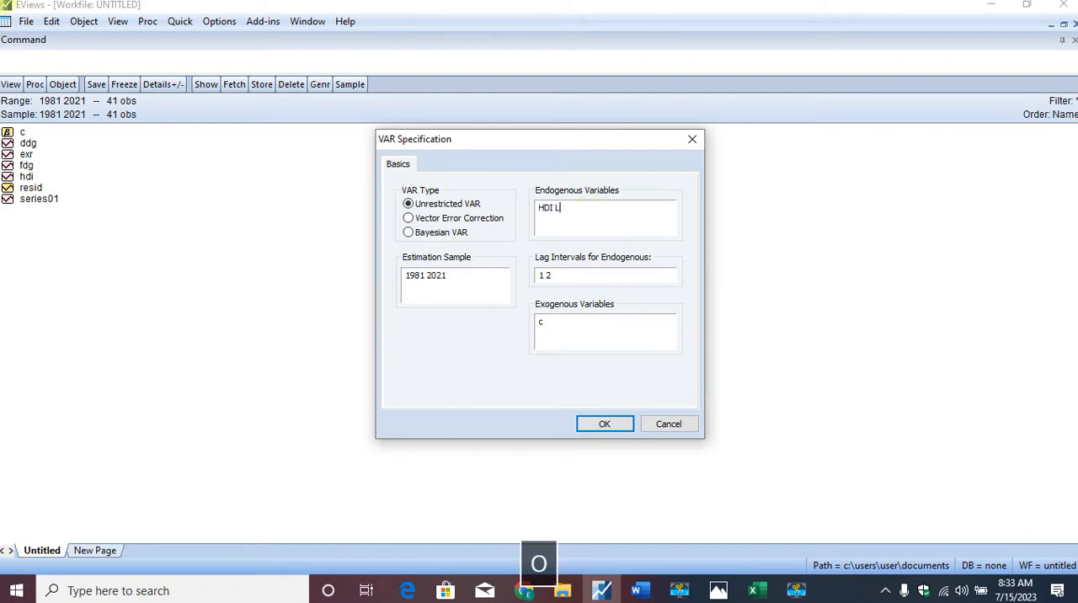
type("OG(DD")
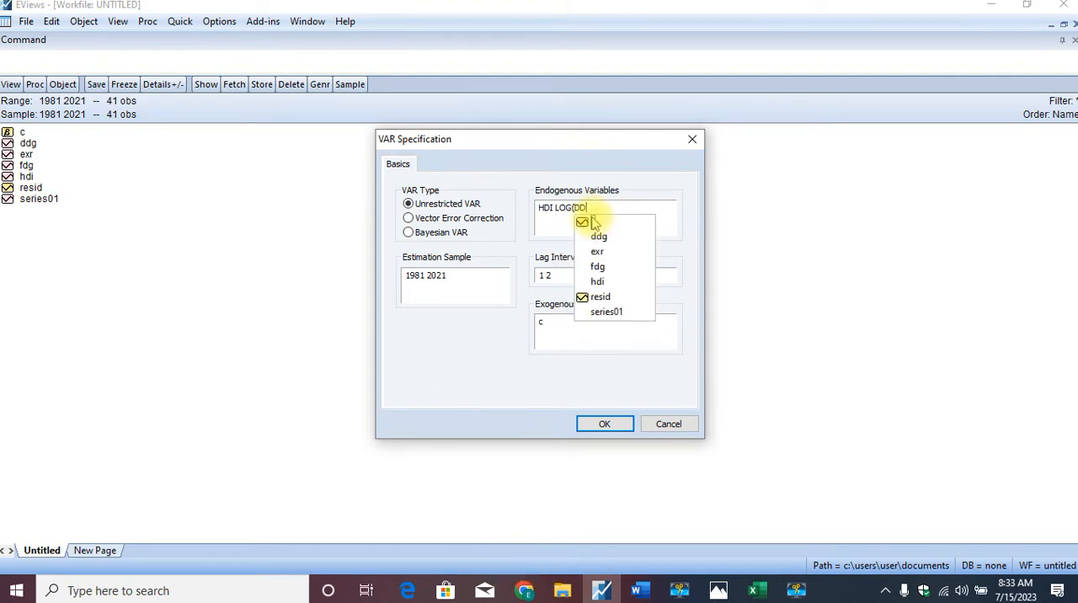
type("G)")
type(" LOG")
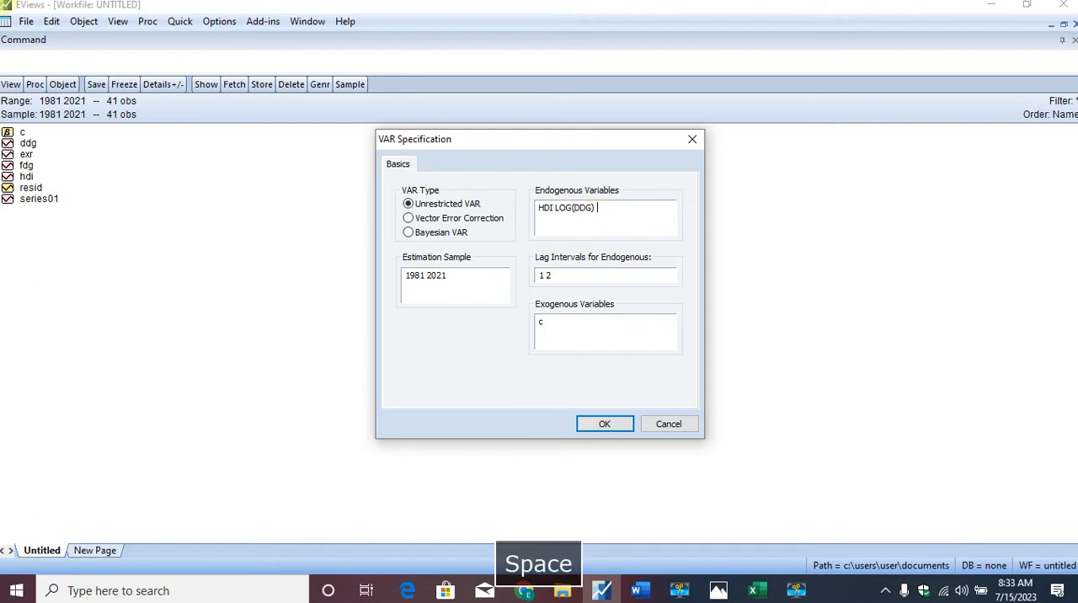
type("(")
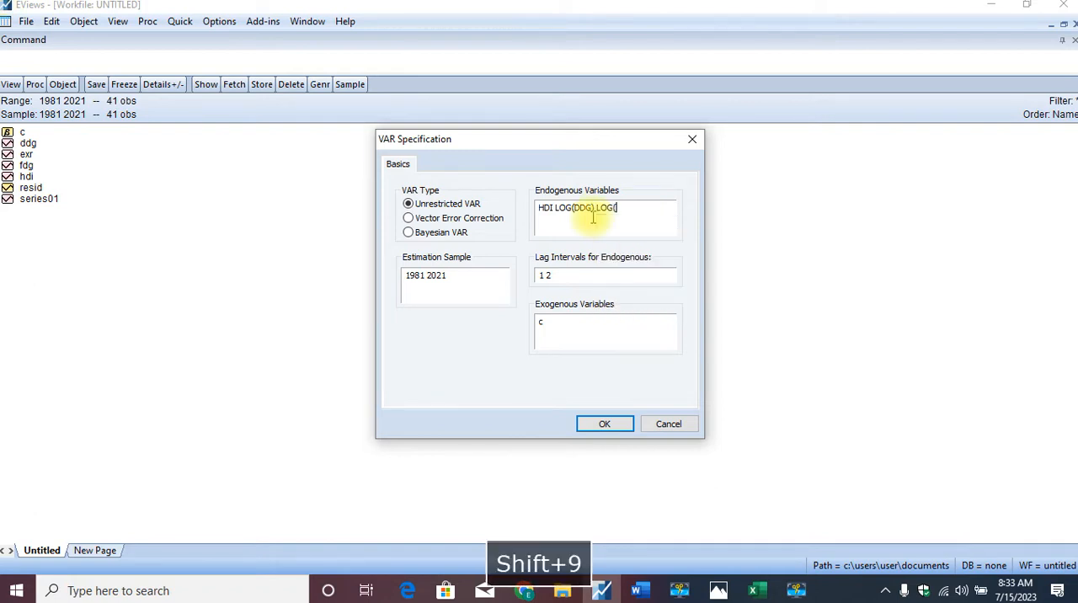
type("FDG")
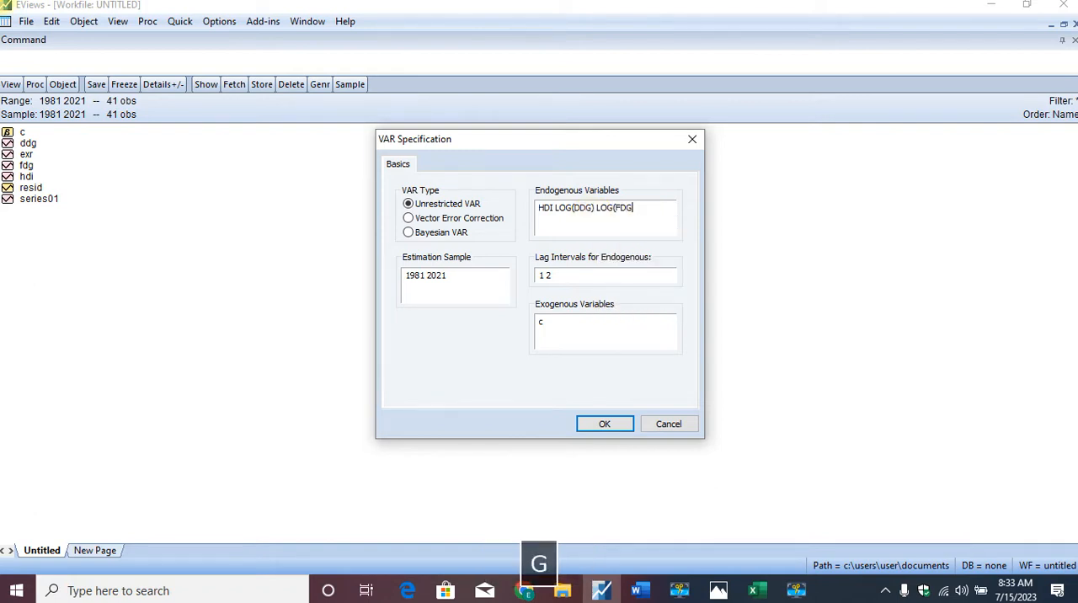
type(") EXR")
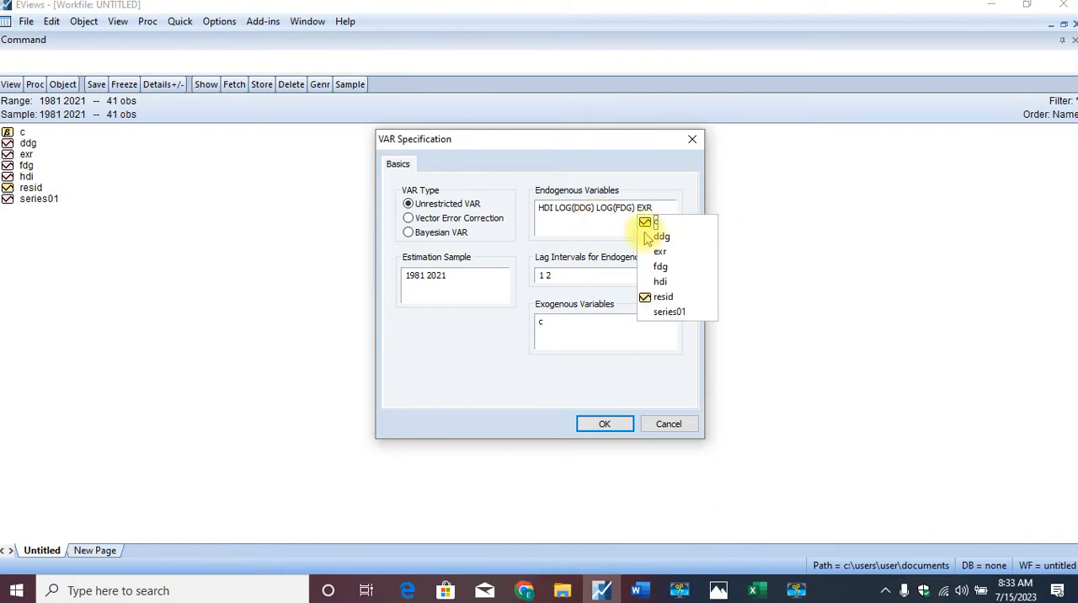
- Review the endogenous variable list and estimate the unrestricted VAR with lag intervals 1 2 on the 1981 2021 sample
left_click(573, 218)
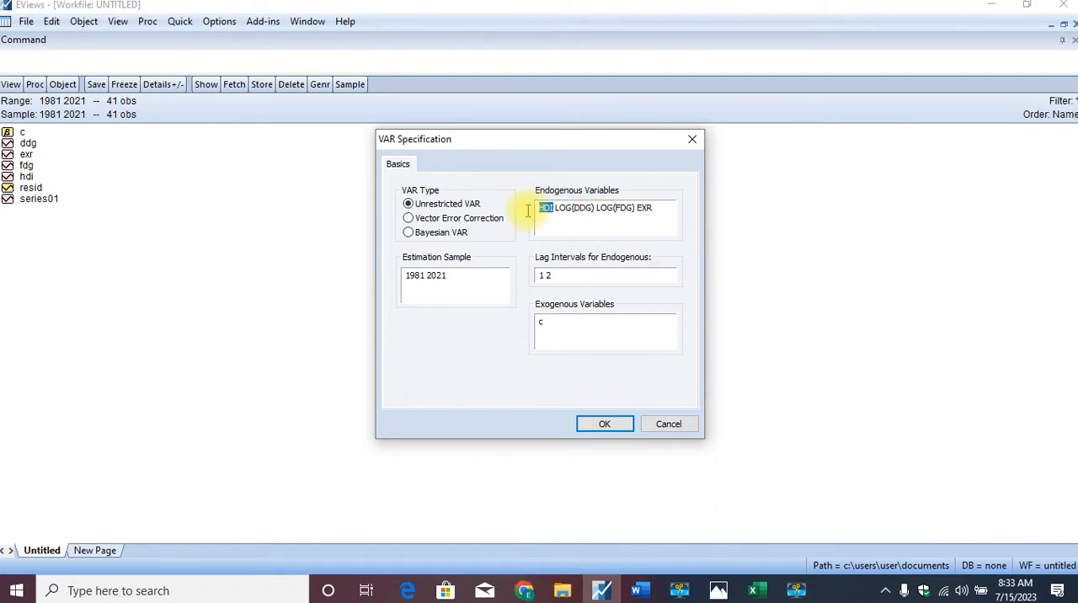
double_click(545, 207)
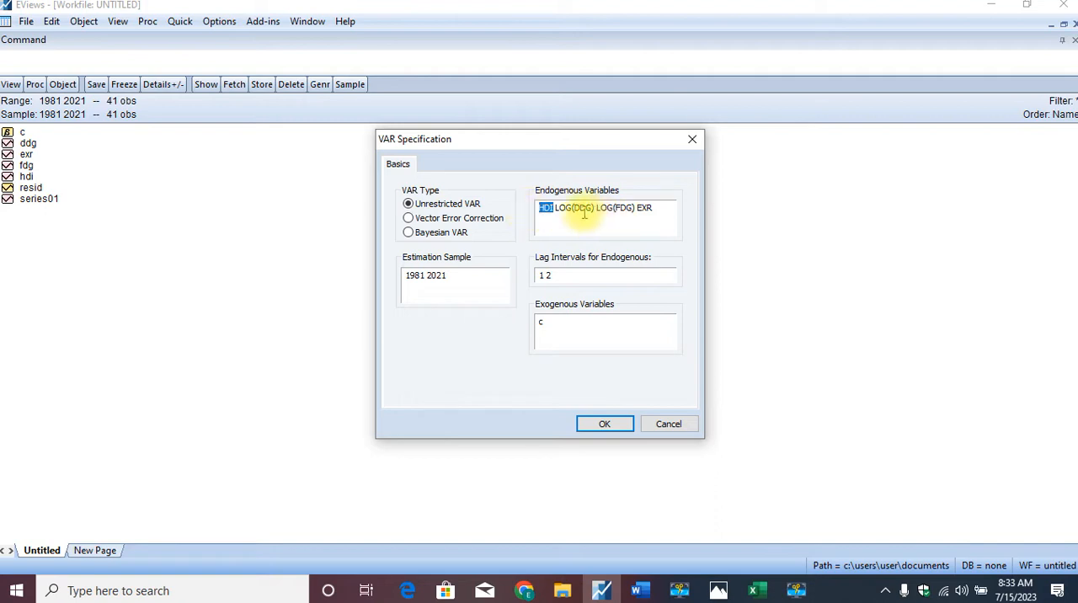
left_click(655, 209)
double_click(646, 210)
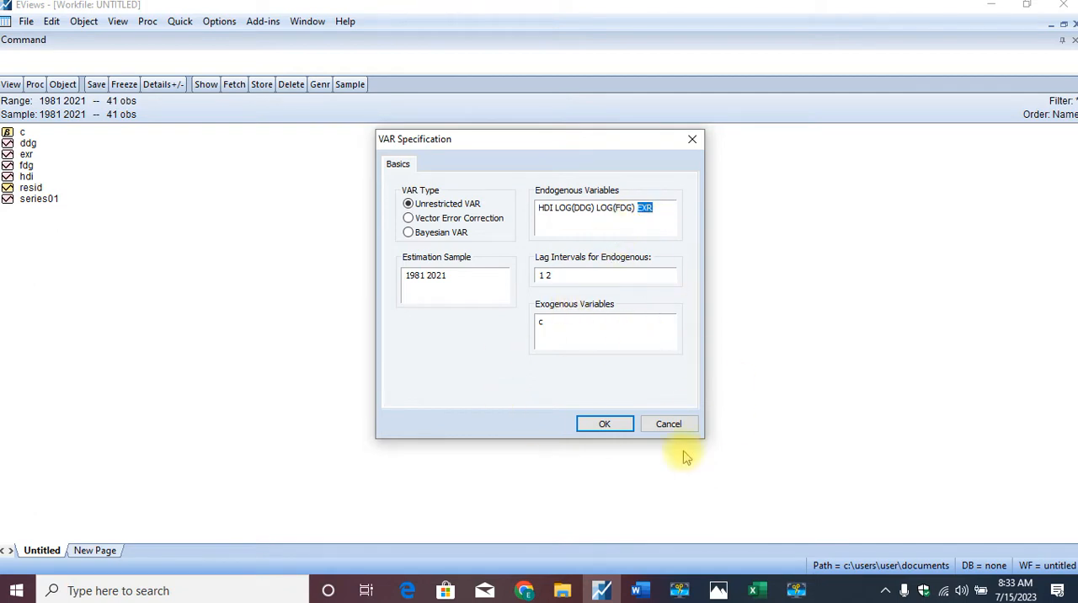
left_click(605, 426)
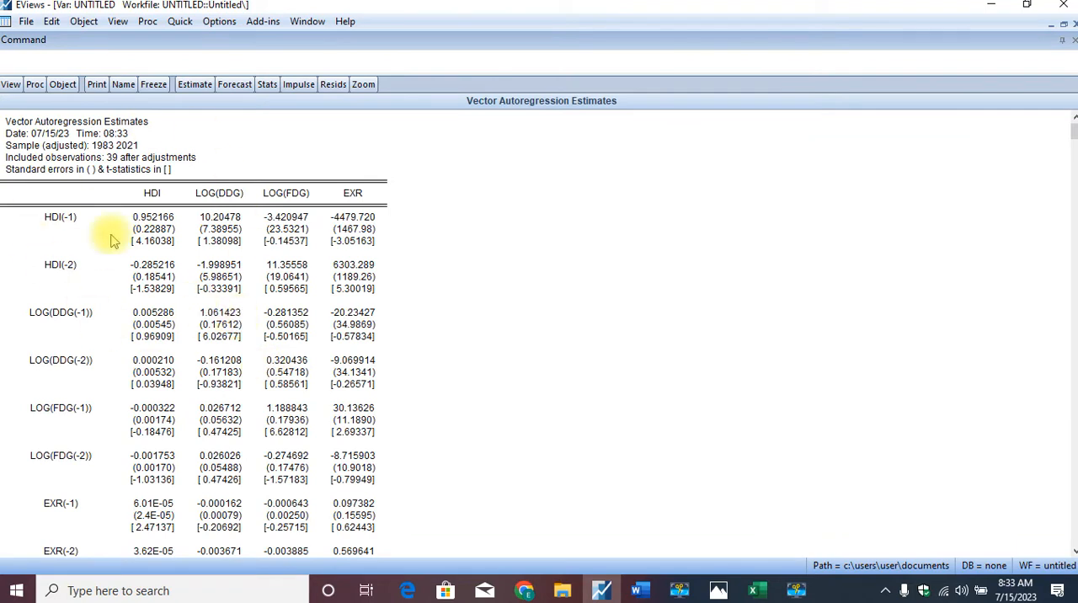
- Run the lag length criteria for the estimated VAR with 3 lags included
left_click(10, 85)
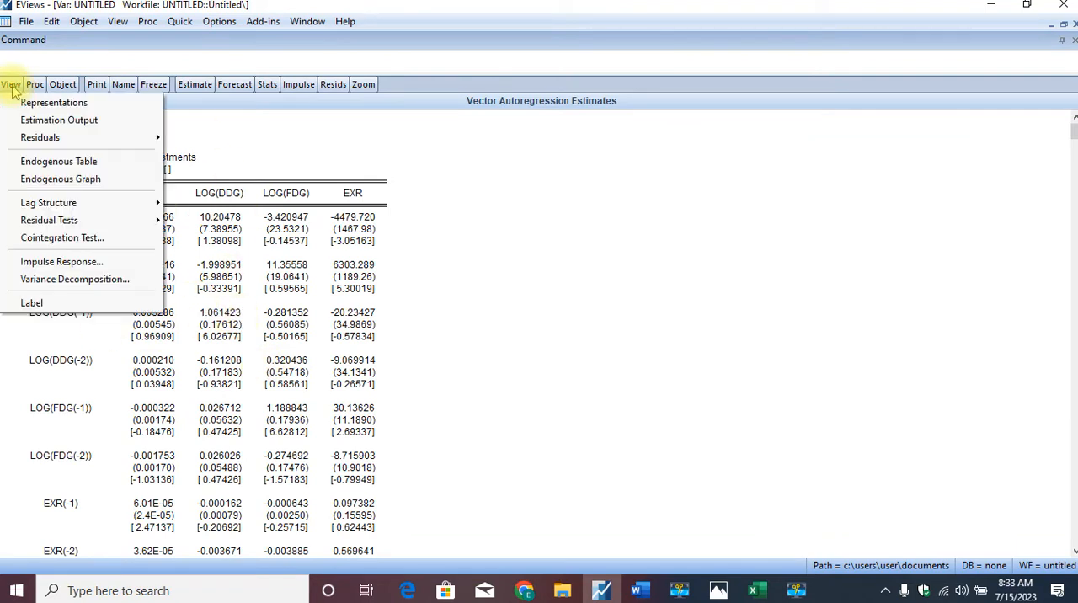
mouse_move(57, 211)
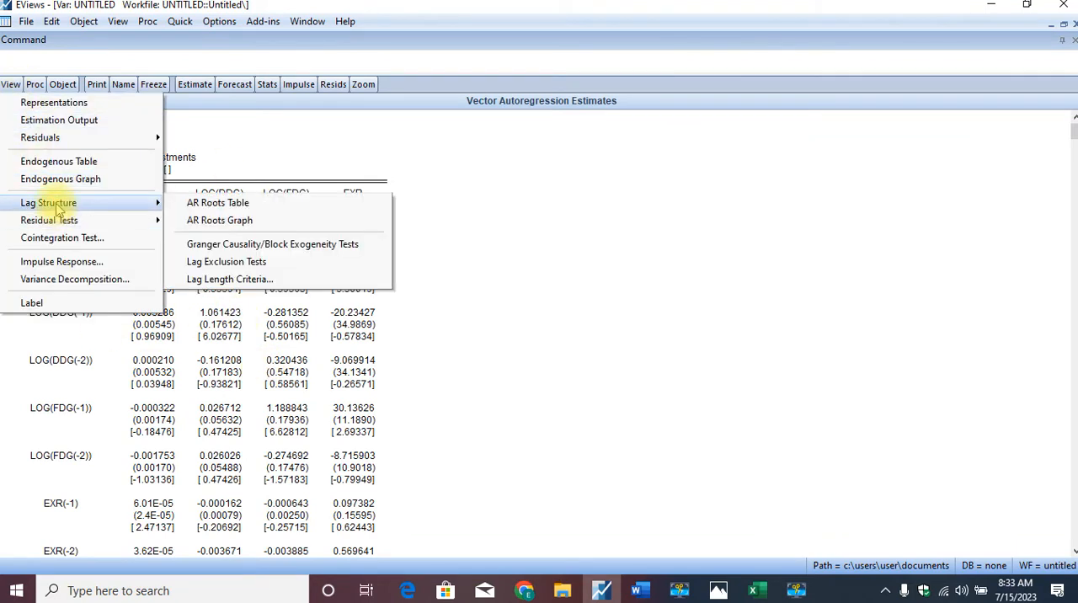
left_click(202, 279)
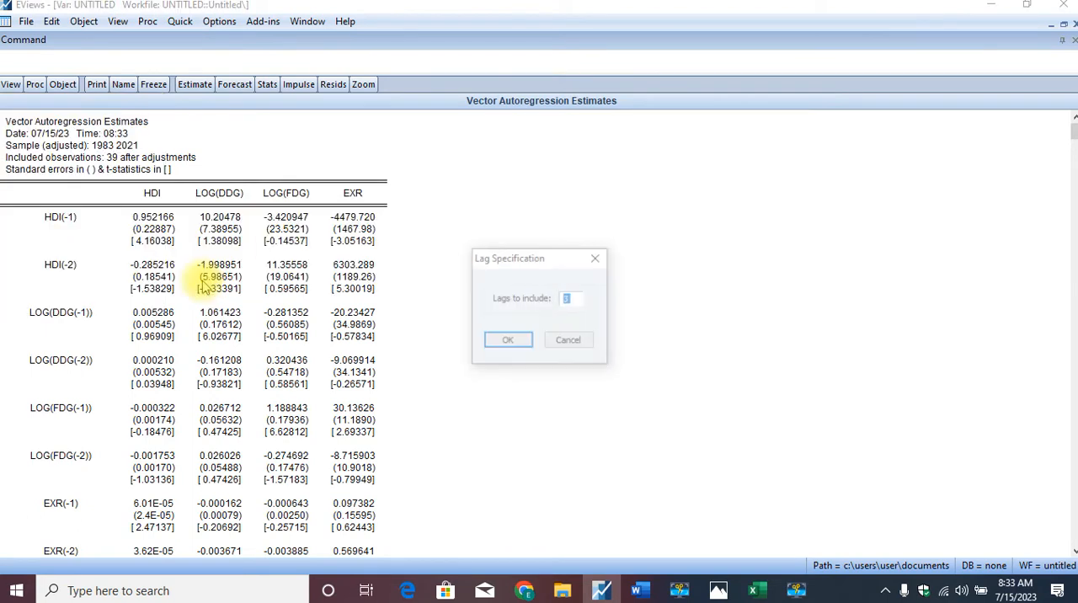
left_click(508, 341)
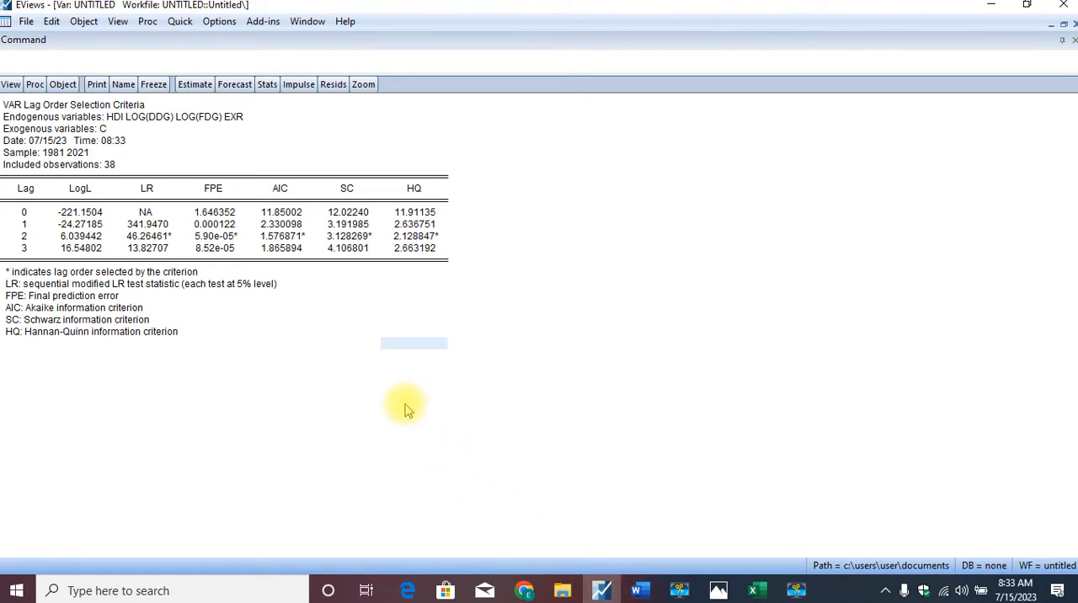
- Copy the entire VAR lag order selection table as text, with numbers as displayed
key("ctrl+a")
key("ctrl+c")
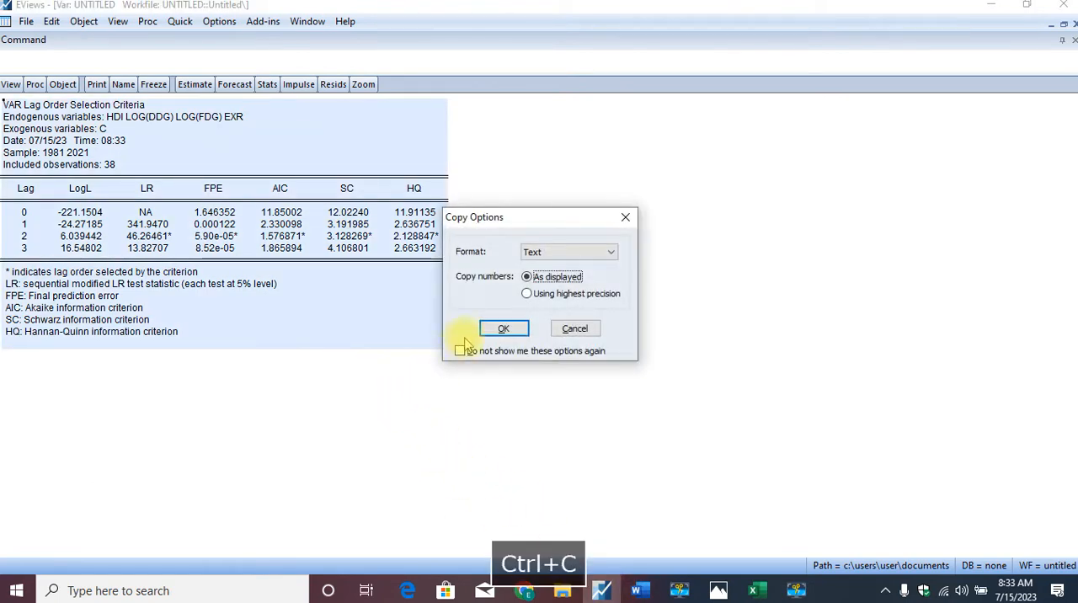
left_click(502, 329)
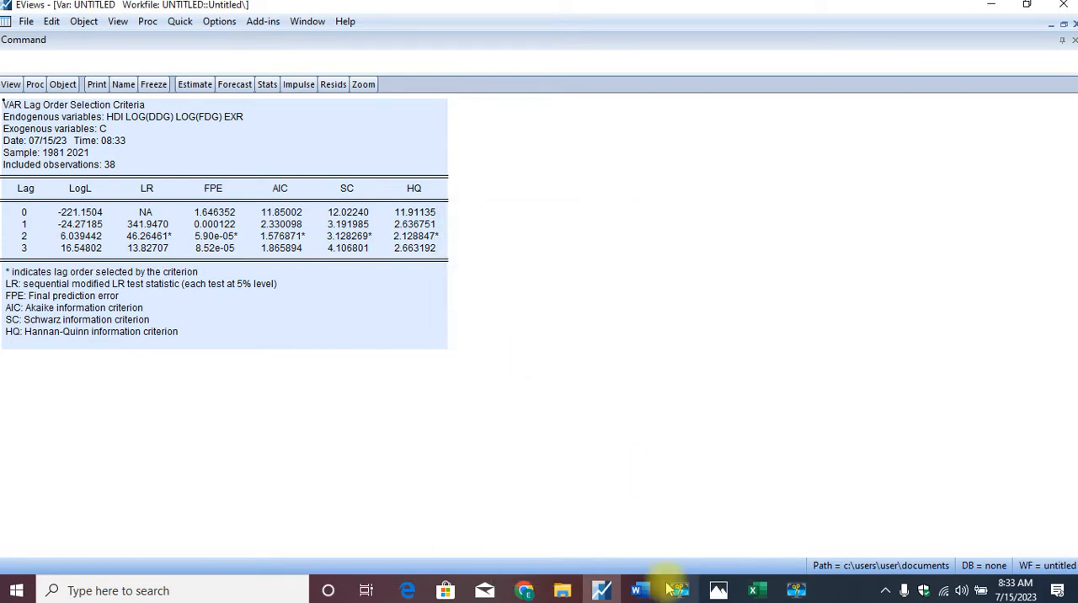
- Switch to Document1 in Word and paste the lag order selection table at the end, after the VECM notes
mouse_move(640, 592)
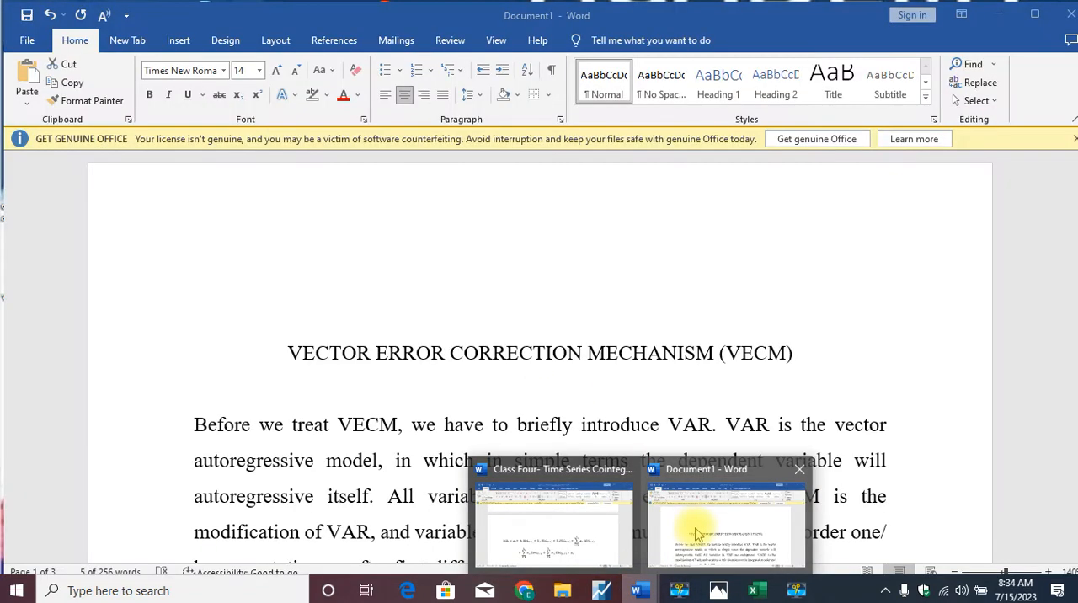
left_click(770, 479)
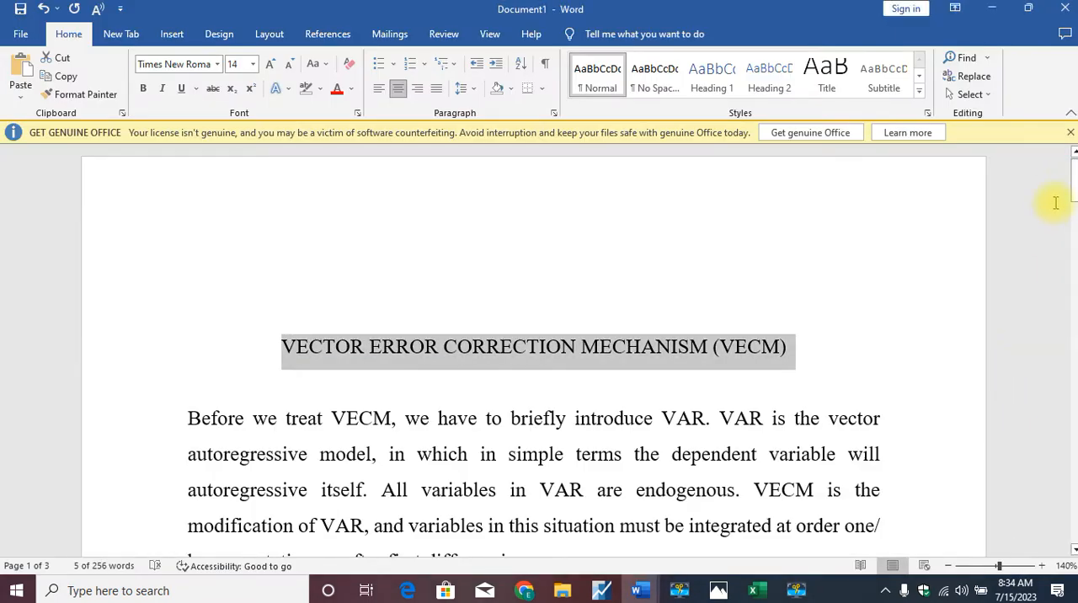
key("Page_Down")
key("Page_Down")
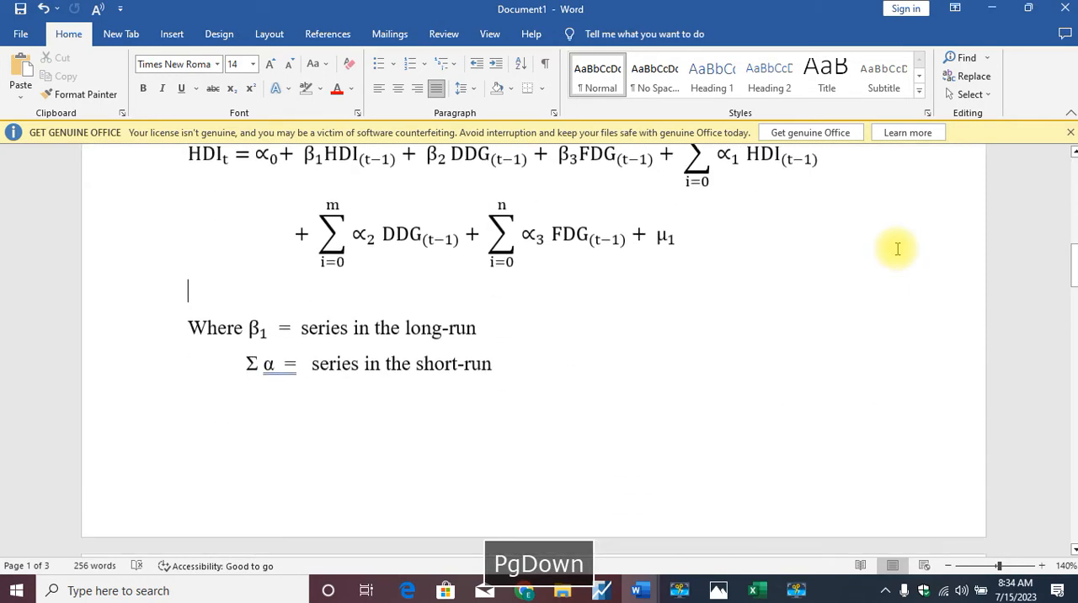
key("Page_Down")
key("ctrl+v")
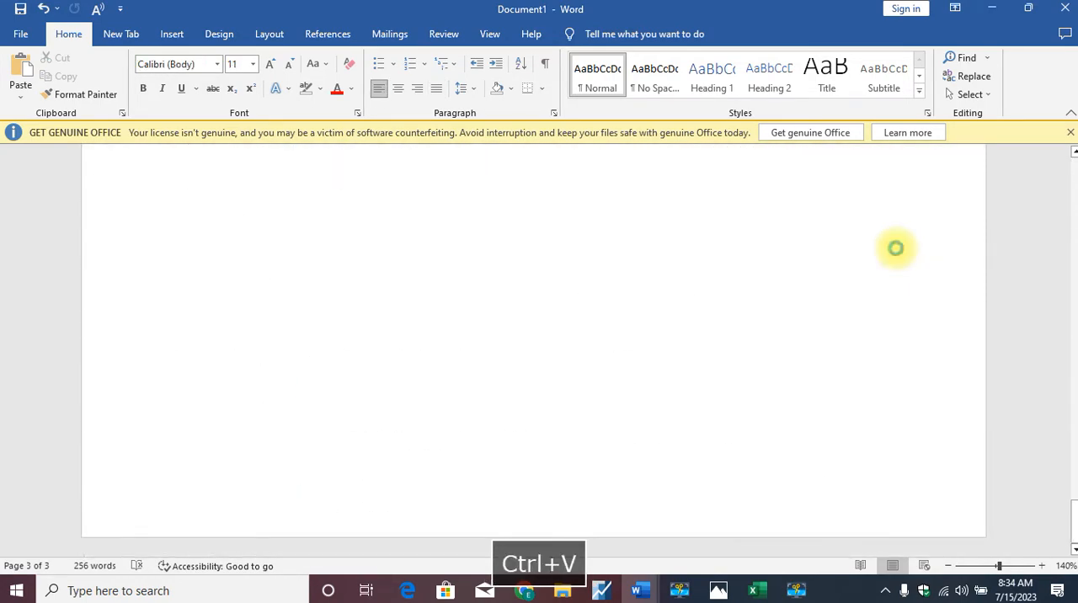
- Examine the asterisks in the pasted lag selection table's SC, AIC and FPE columns to identify the optimal lag
key("Up")
key("Up")
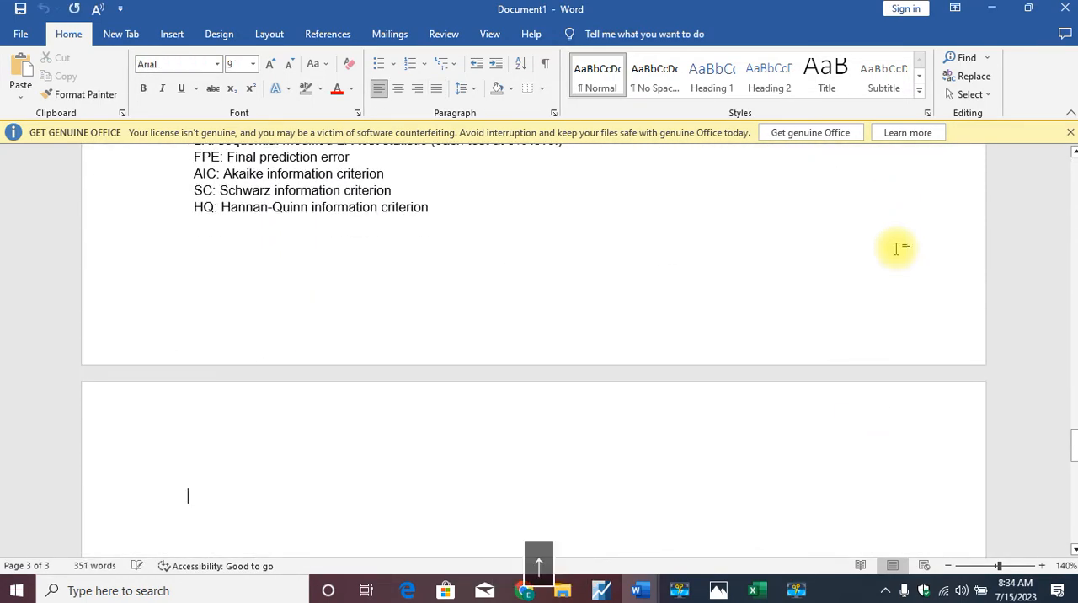
key("Up")
key("Up")
key("Up")
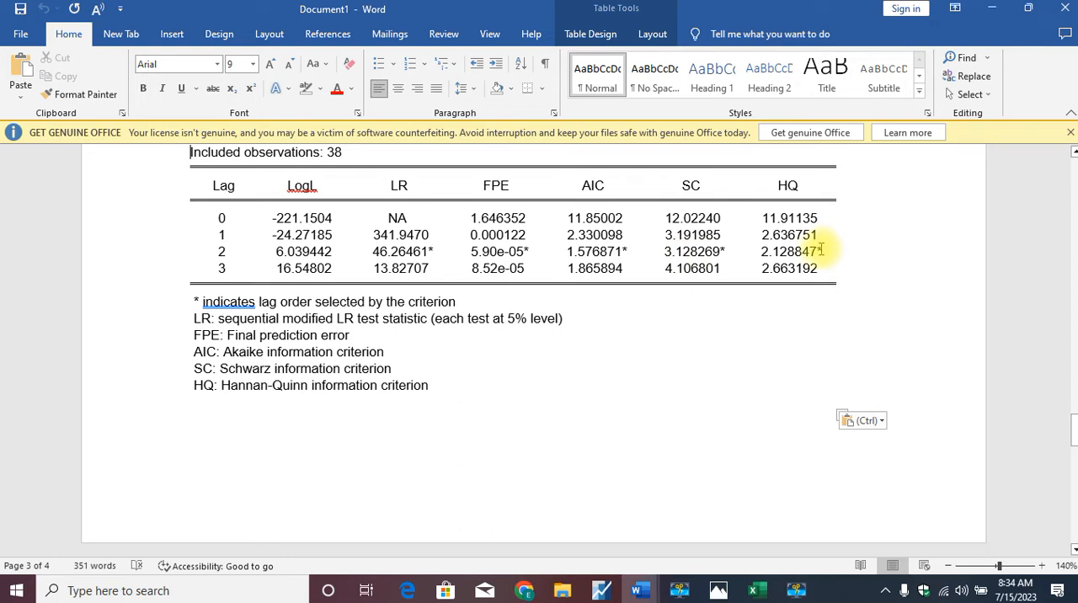
double_click(724, 252)
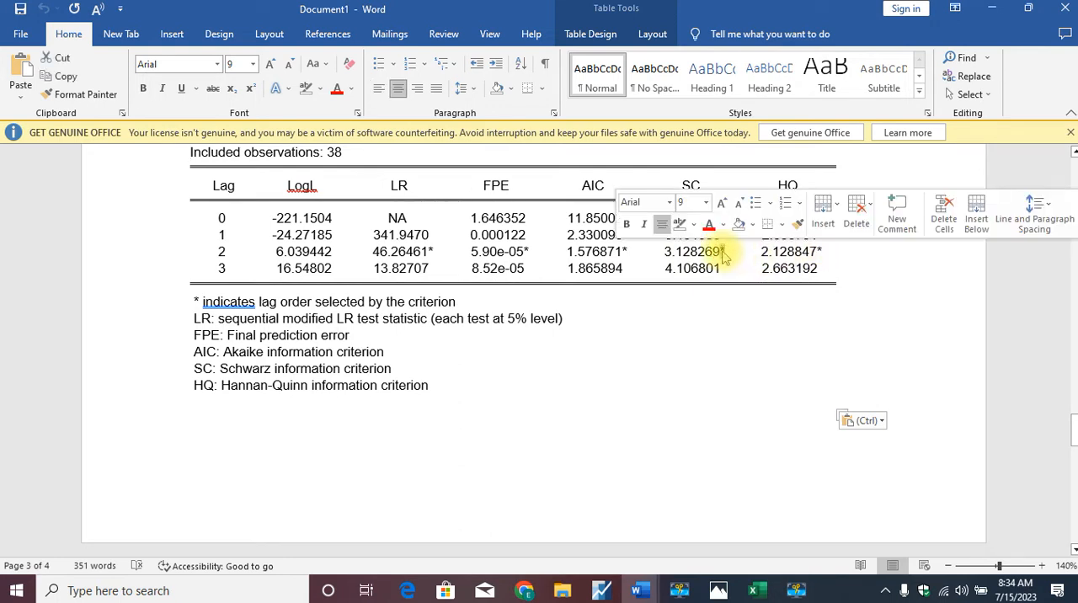
double_click(624, 251)
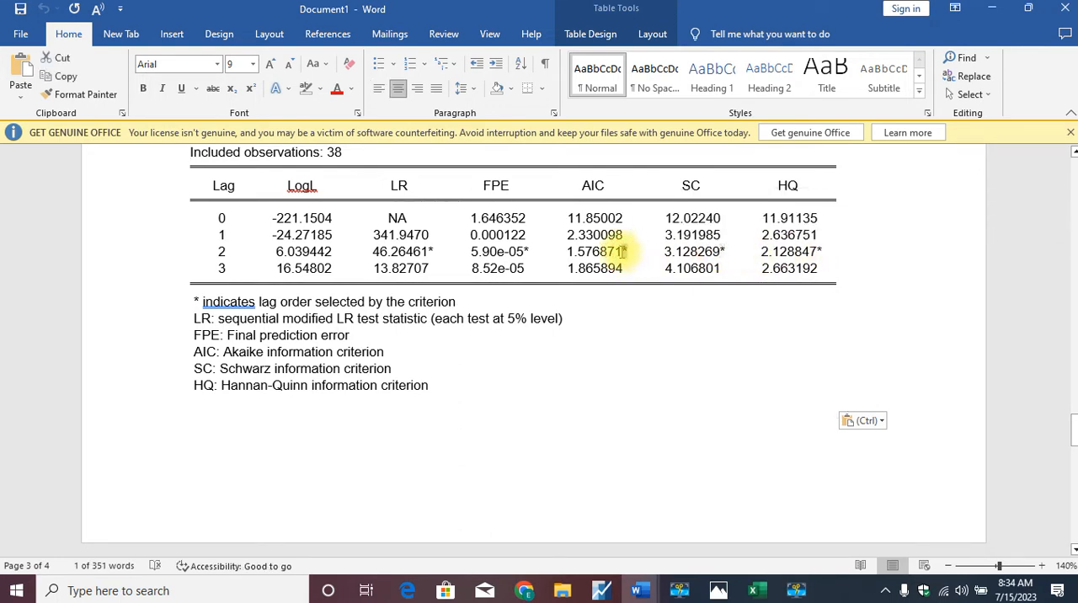
double_click(526, 252)
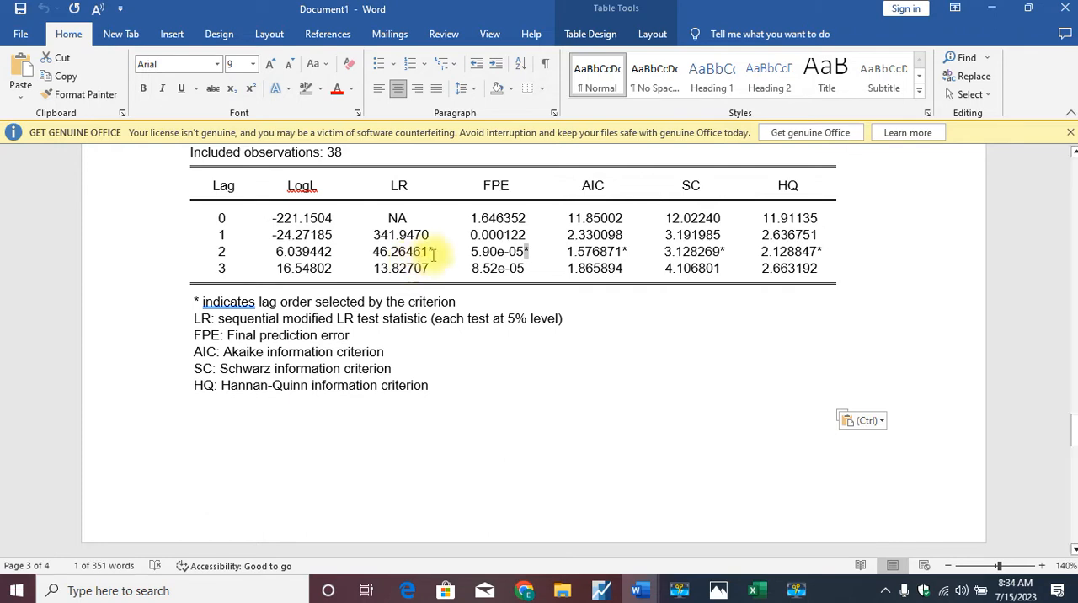
- Switch back to EViews and copy the endogenous variable list from the VAR specification, leaving the specification as it is
left_click(601, 590)
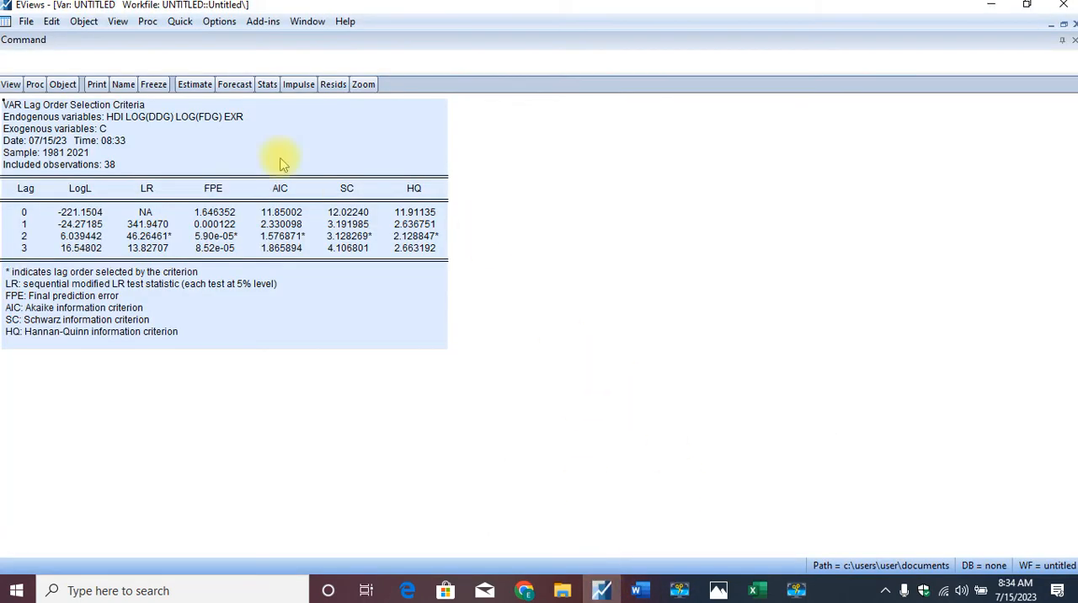
left_click(195, 84)
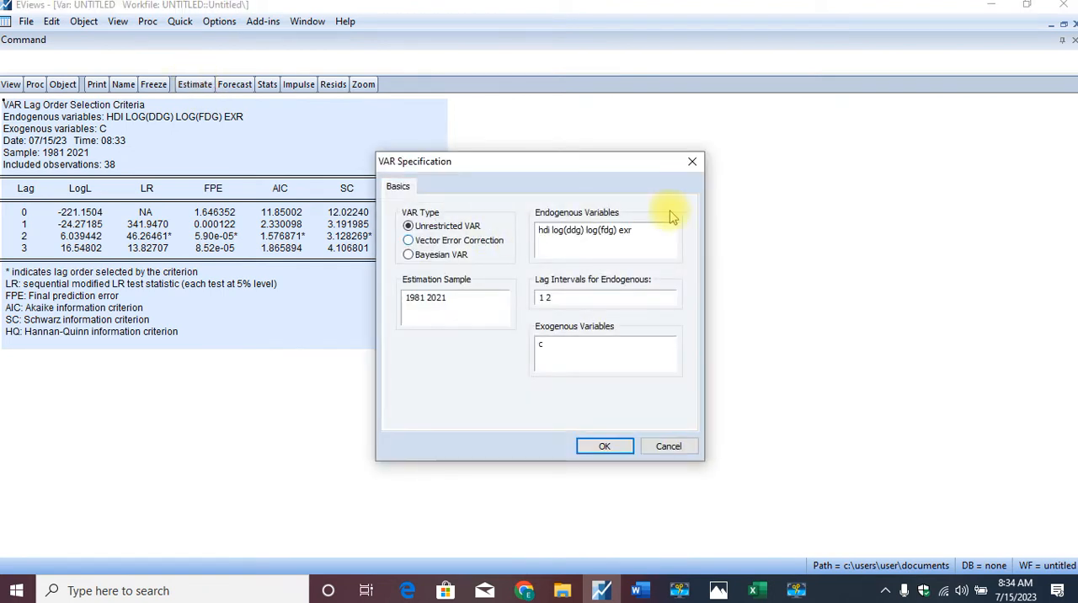
left_click_drag(635, 231, 529, 244)
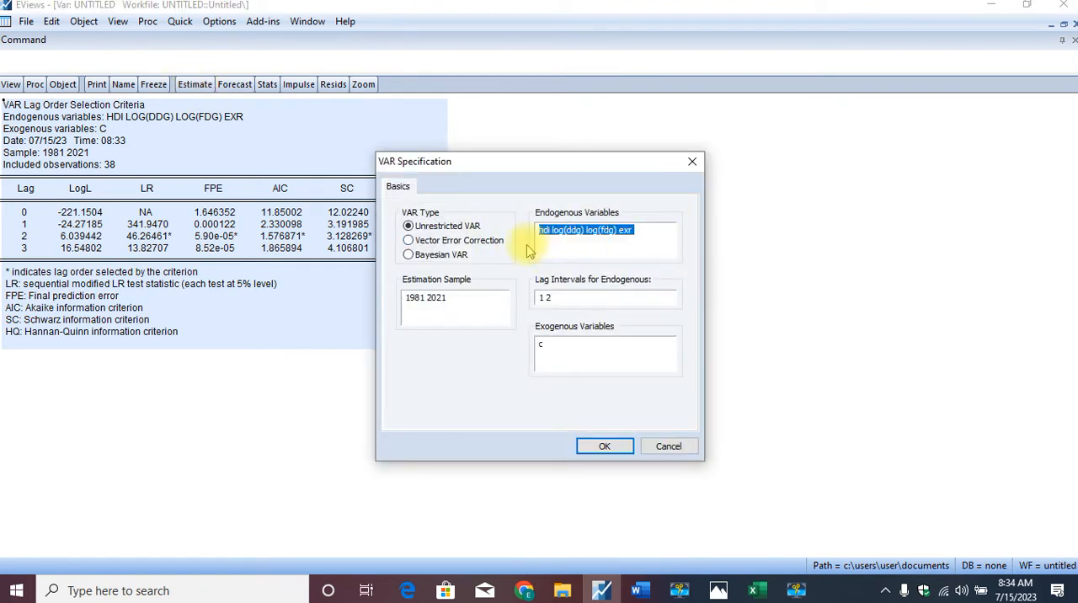
key("ctrl+c")
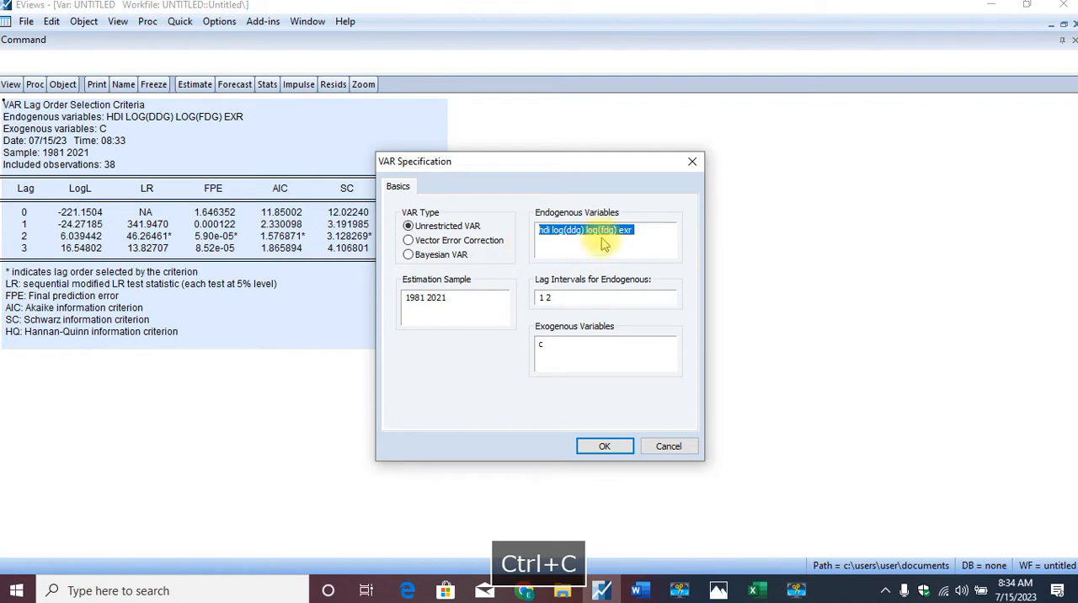
left_click(691, 163)
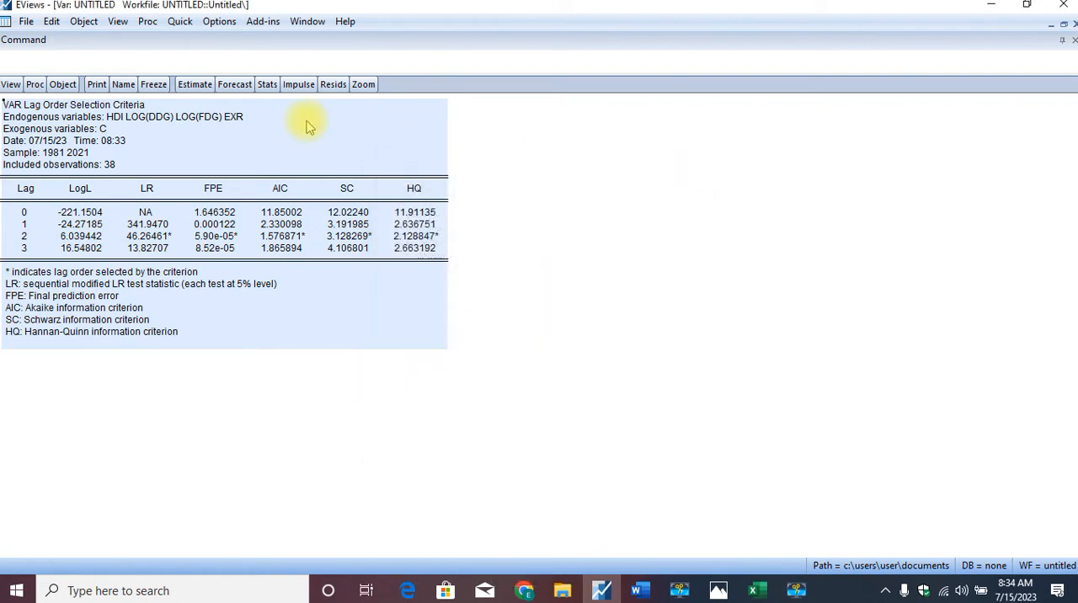
left_click(180, 22)
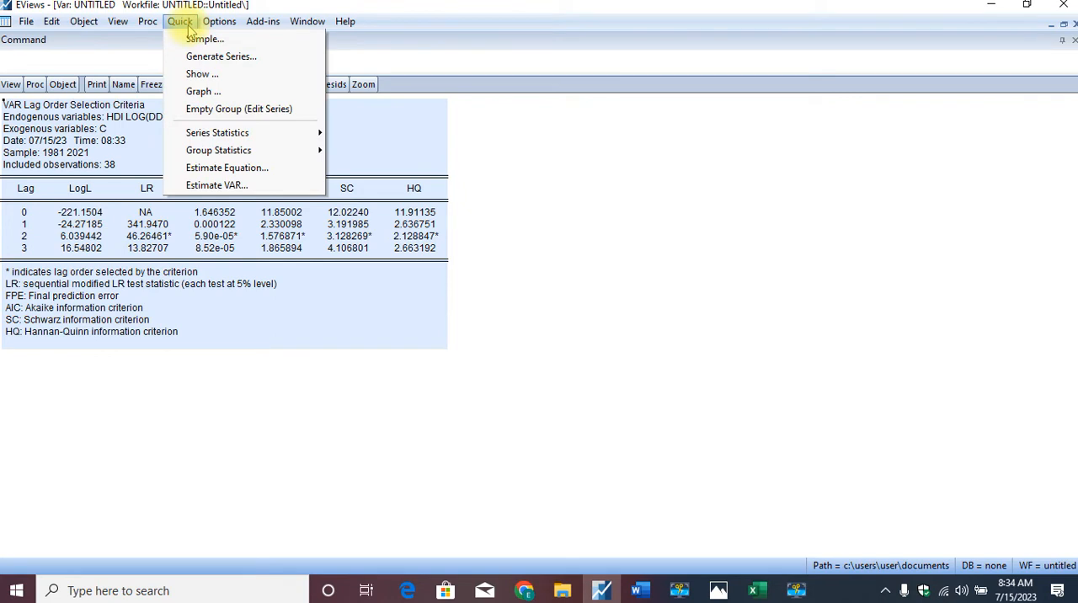
left_click(495, 179)
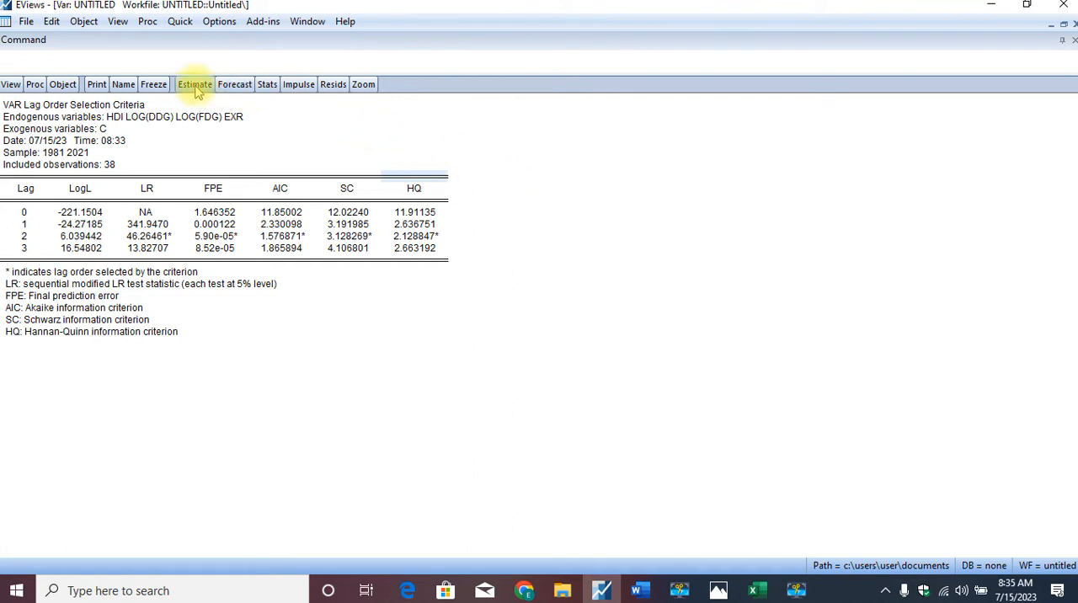
- Start a new VAR estimation with endogenous variables hdi log(ddg) log(fdg) exr and lag intervals 1 1
left_click(180, 21)
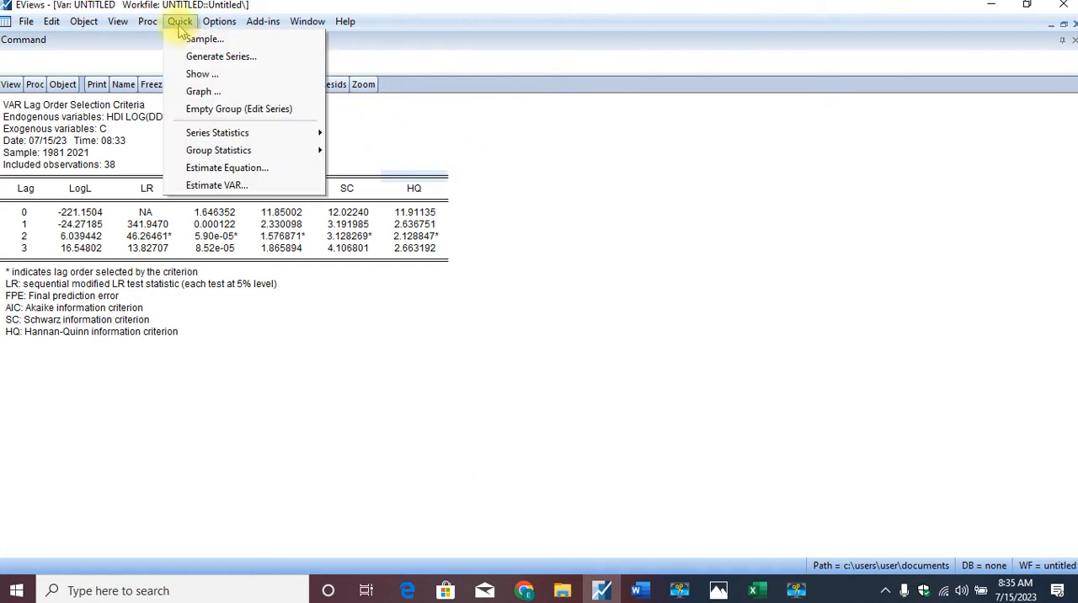
left_click(259, 187)
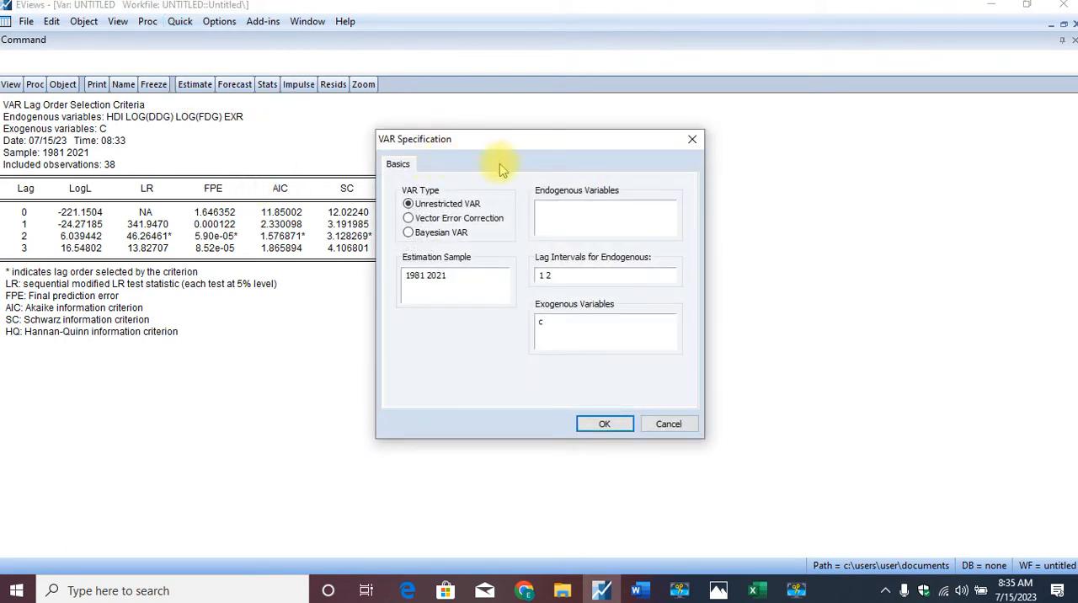
left_click(558, 207)
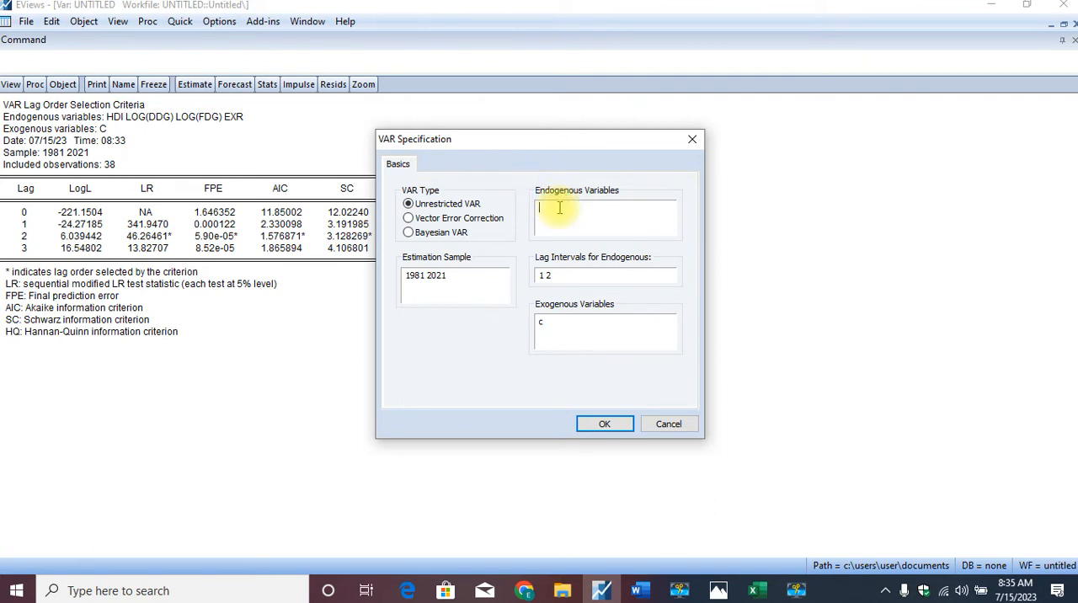
key("ctrl+v")
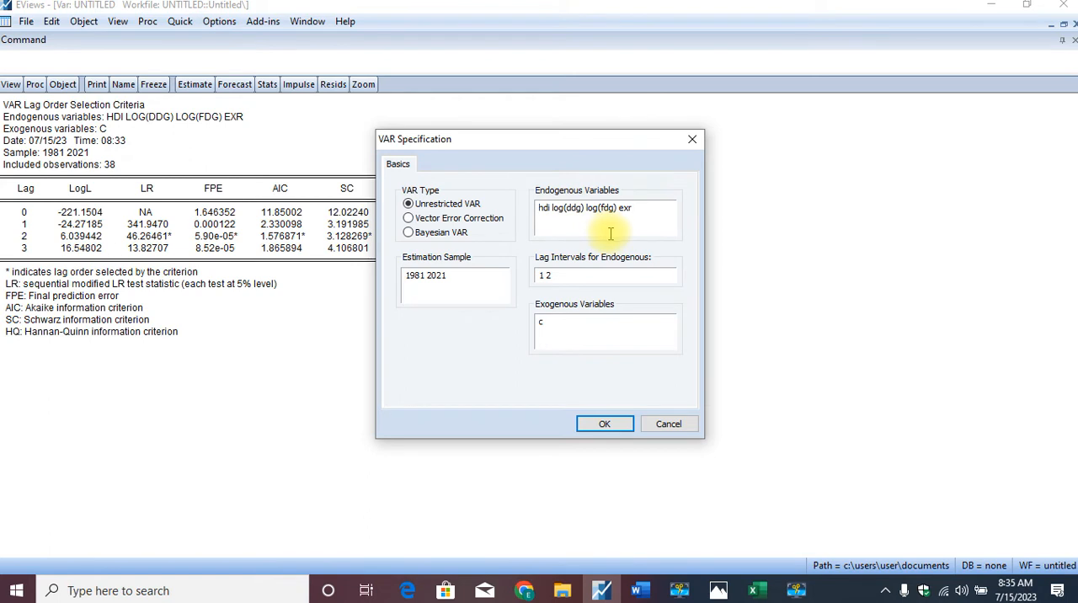
left_click(564, 275)
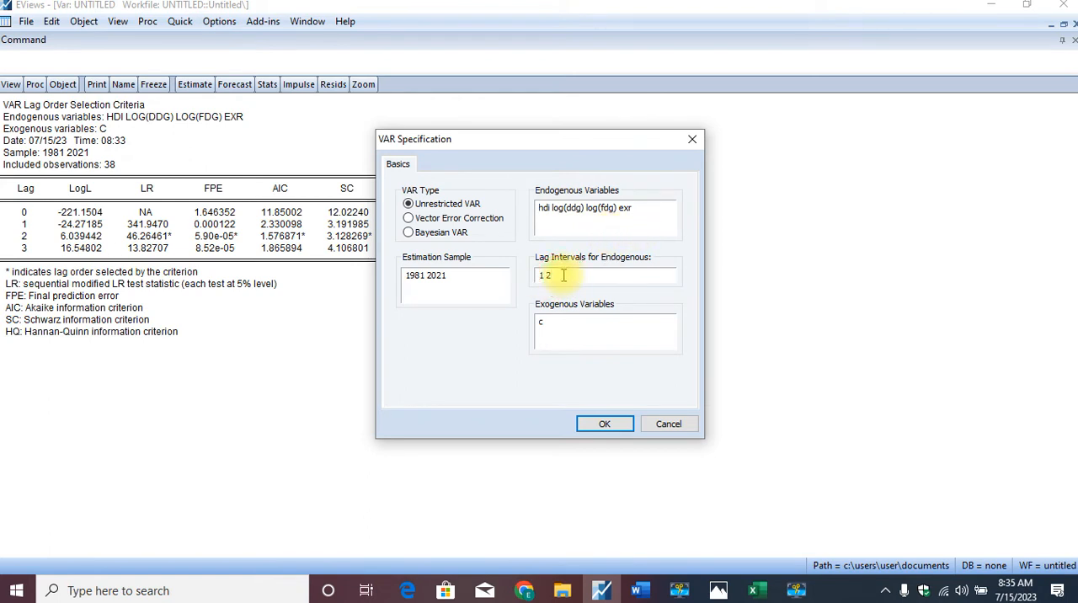
key("BackSpace")
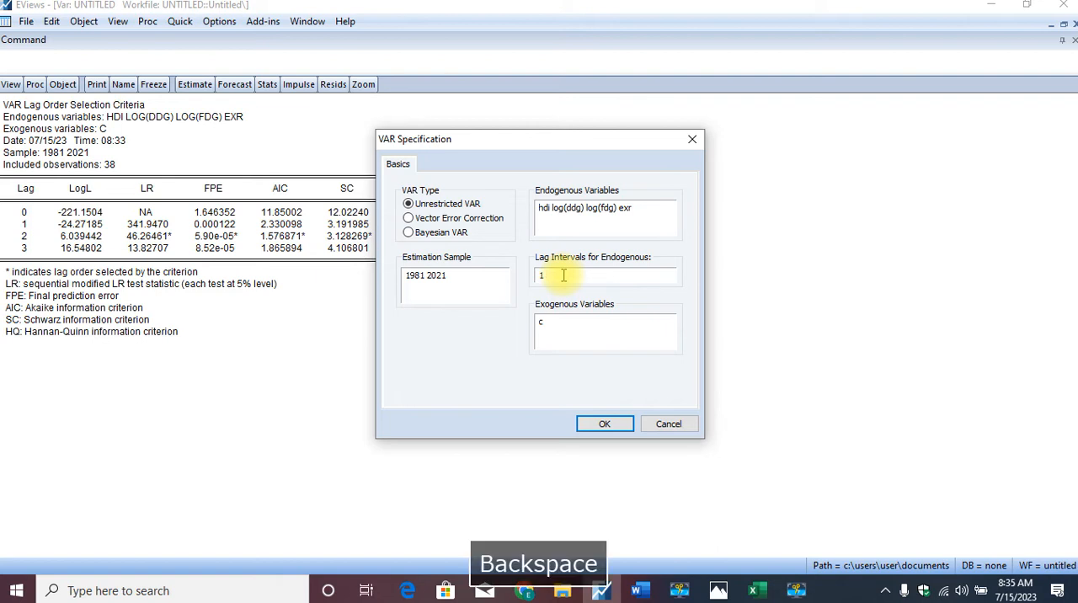
type("1")
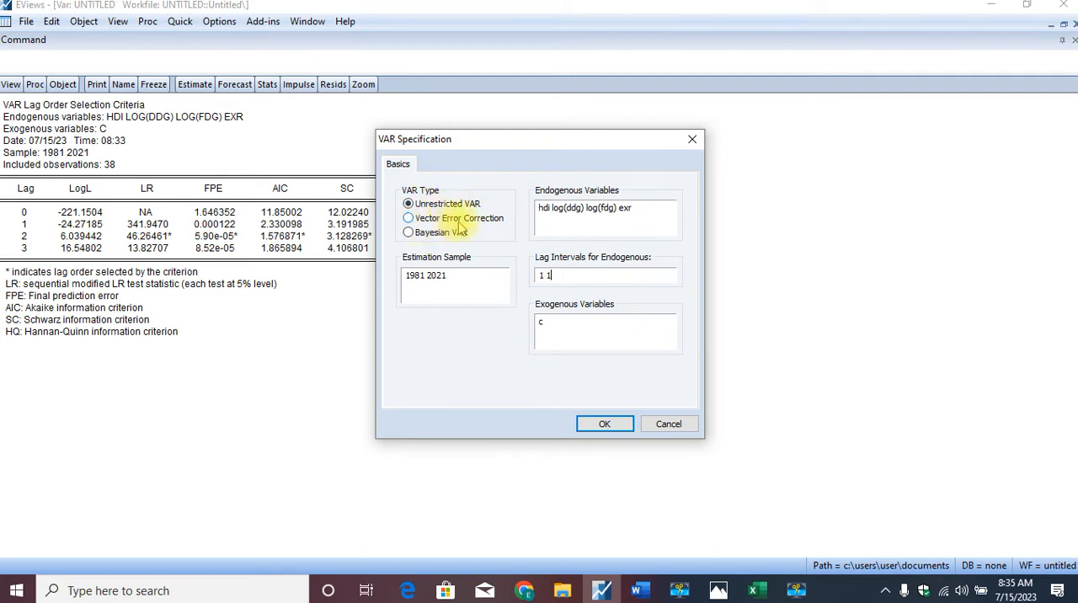
- Estimate it as a Vector Error Correction model after reviewing the cointegration settings, discarding the existing untitled VAR
left_click(410, 218)
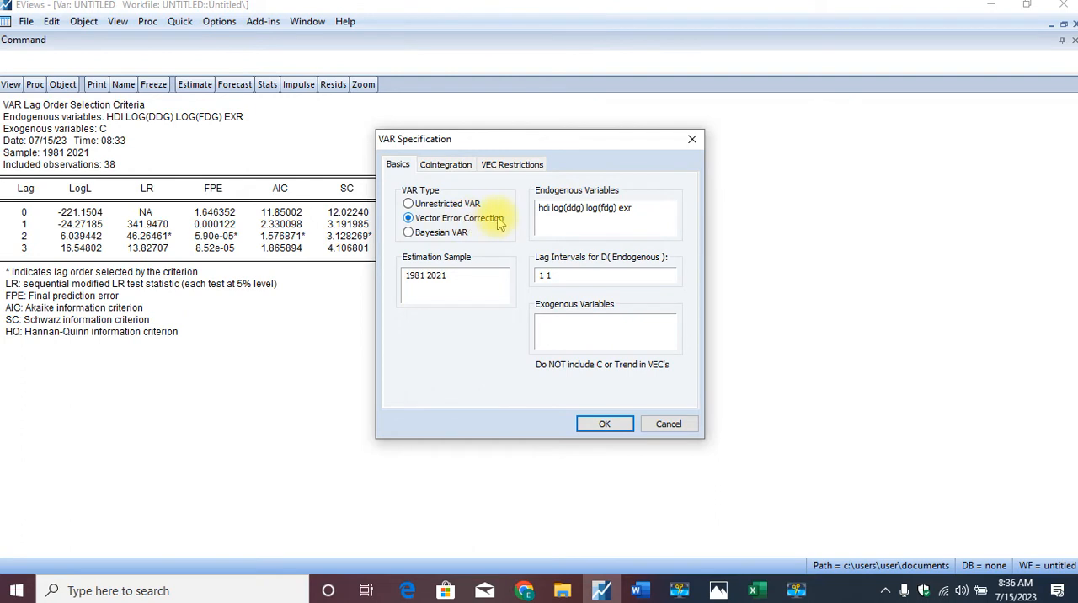
left_click(443, 168)
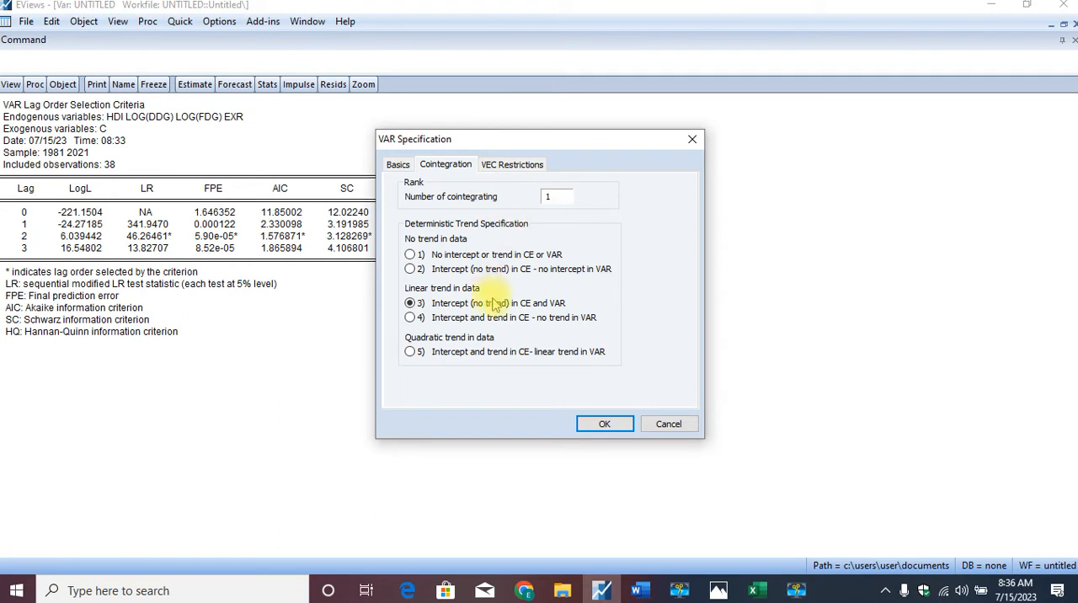
left_click(400, 168)
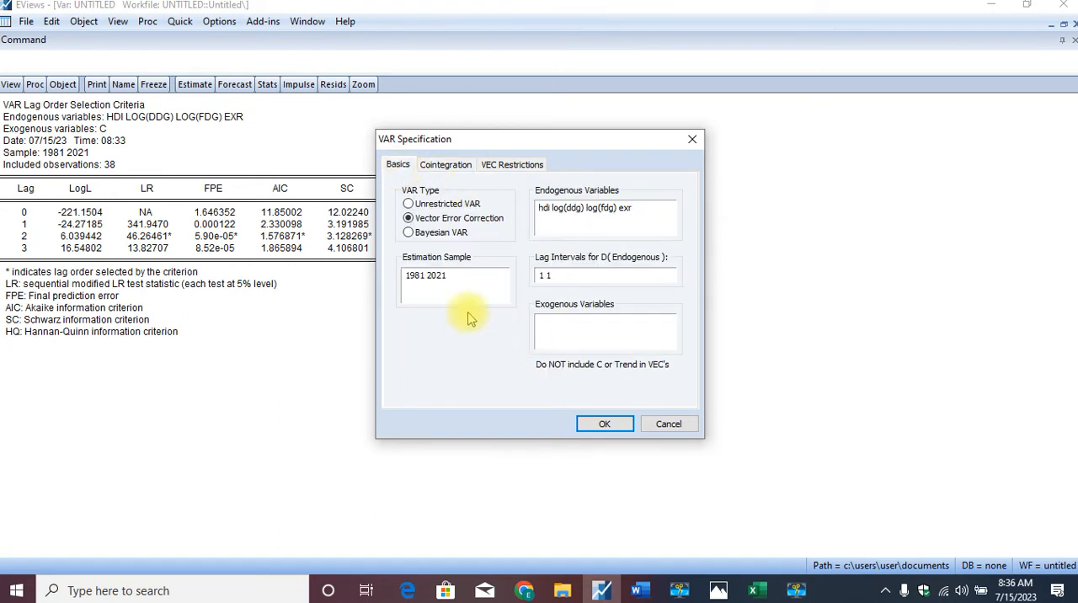
left_click(592, 424)
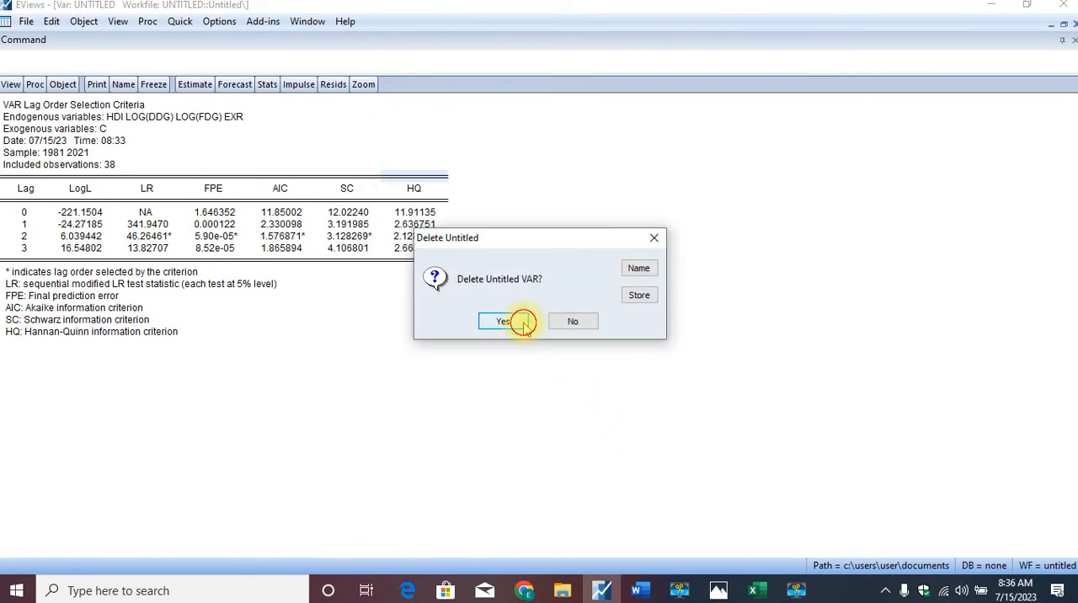
left_click(515, 320)
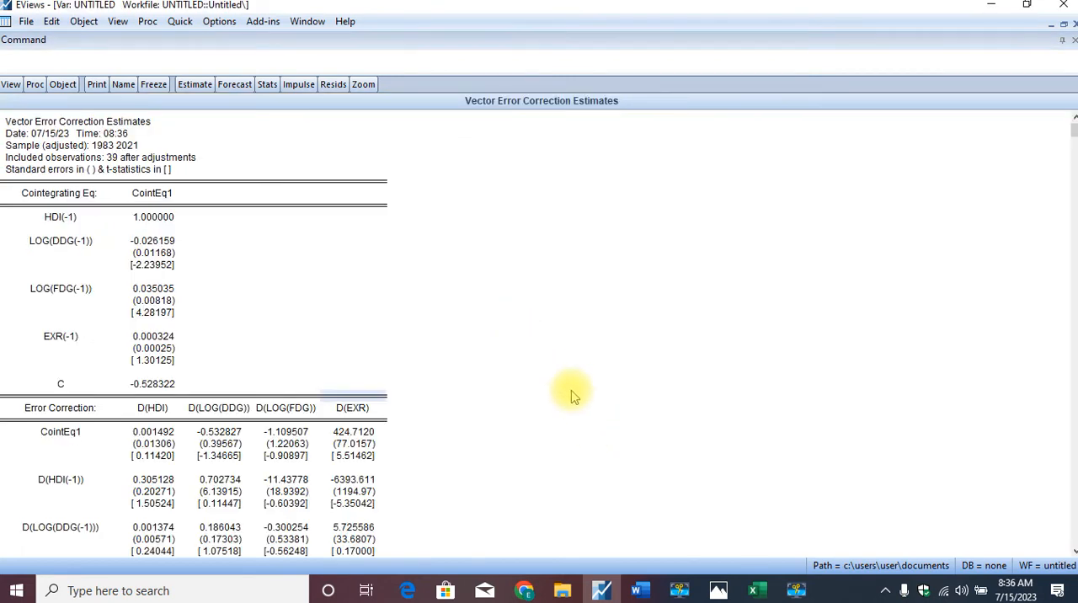
- Examine the vector error correction estimates, focusing on the long-run CointEq1 coefficients from HDI(-1) to EXR(-1)
key("Down")
key("Down")
key("Down")
key("Down")
key("Down")
key("Down")
key("Down")
key("Down")
key("Down")
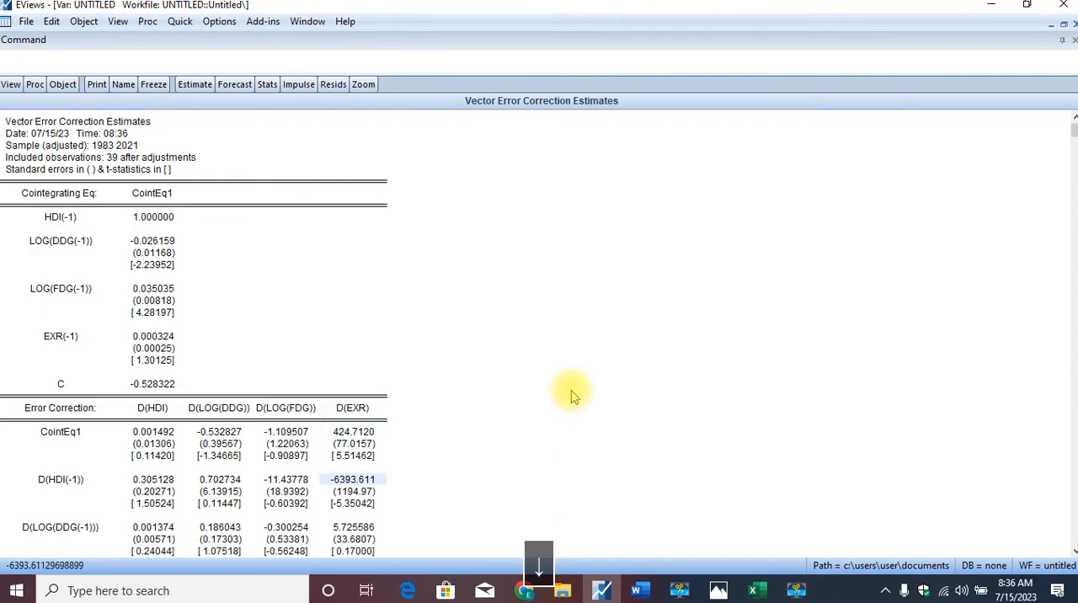
key("Down")
key("Down")
key("Down")
key("Down")
key("Down")
key("Down")
key("Down")
key("Down")
key("Down")
key("Down")
key("Down")
key("Down")
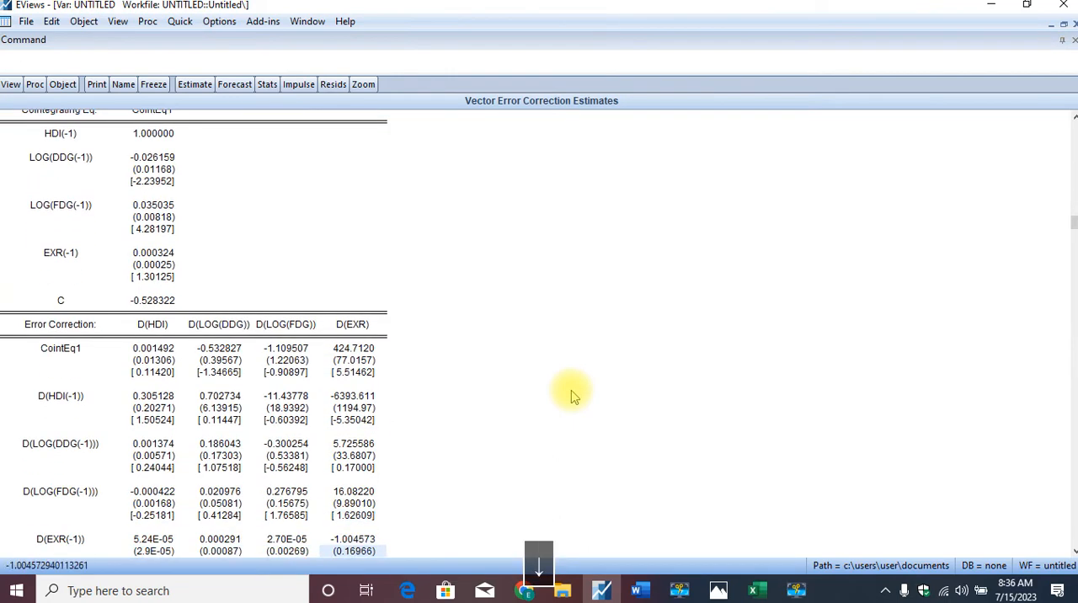
key("Down")
key("Down")
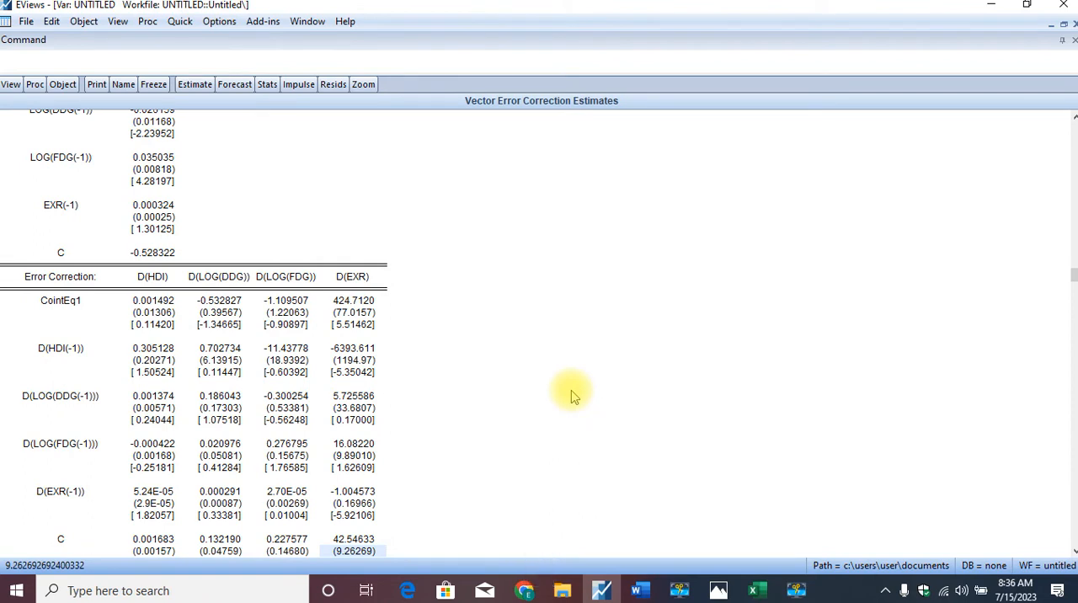
key("Up")
key("Up")
key("Up")
key("Up")
key("Up")
key("Up")
key("Up")
key("Up")
key("Up")
key("Up")
key("Up")
key("Up")
key("Up")
key("Up")
key("Up")
key("Up")
key("Up")
key("Up")
key("Up")
key("Up")
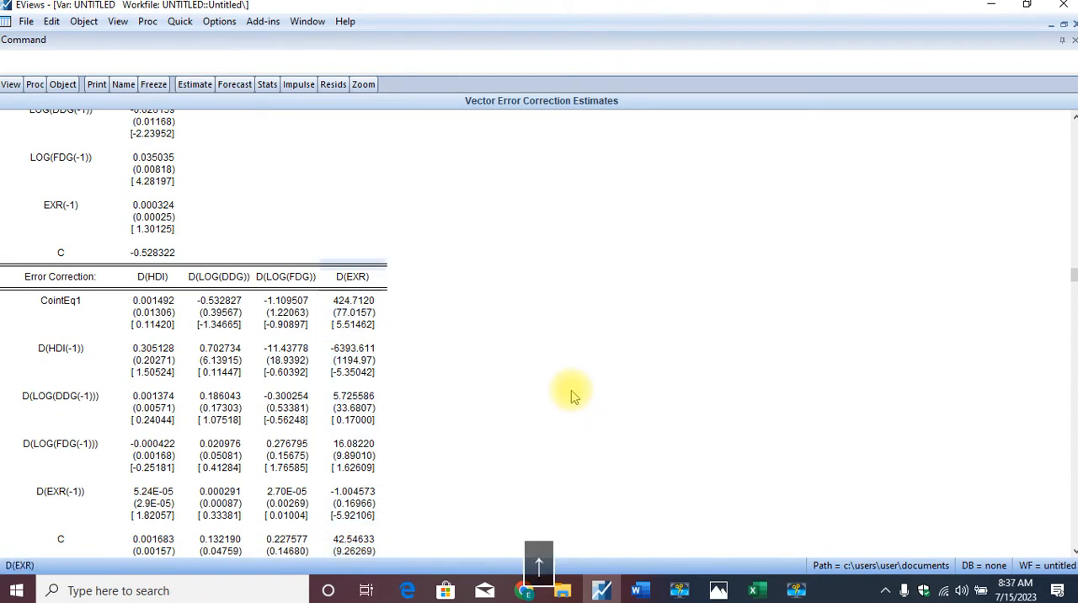
key("Up")
key("Up")
key("Up")
key("Up")
key("Up")
key("Up")
key("Up")
key("Up")
key("Up")
key("Up")
key("Up")
key("Up")
key("Up")
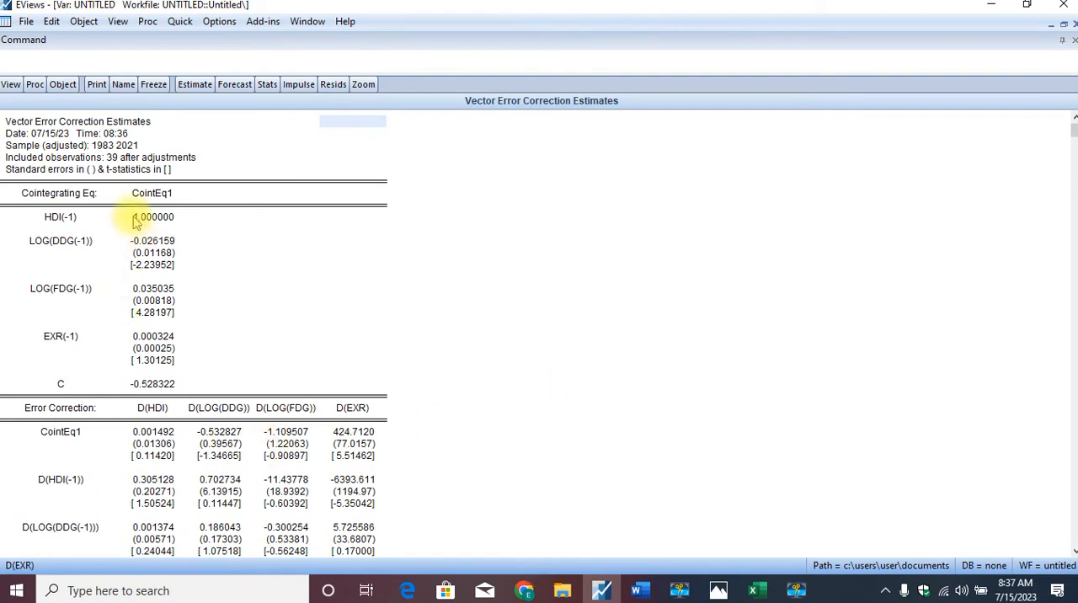
left_click_drag(133, 219, 162, 366)
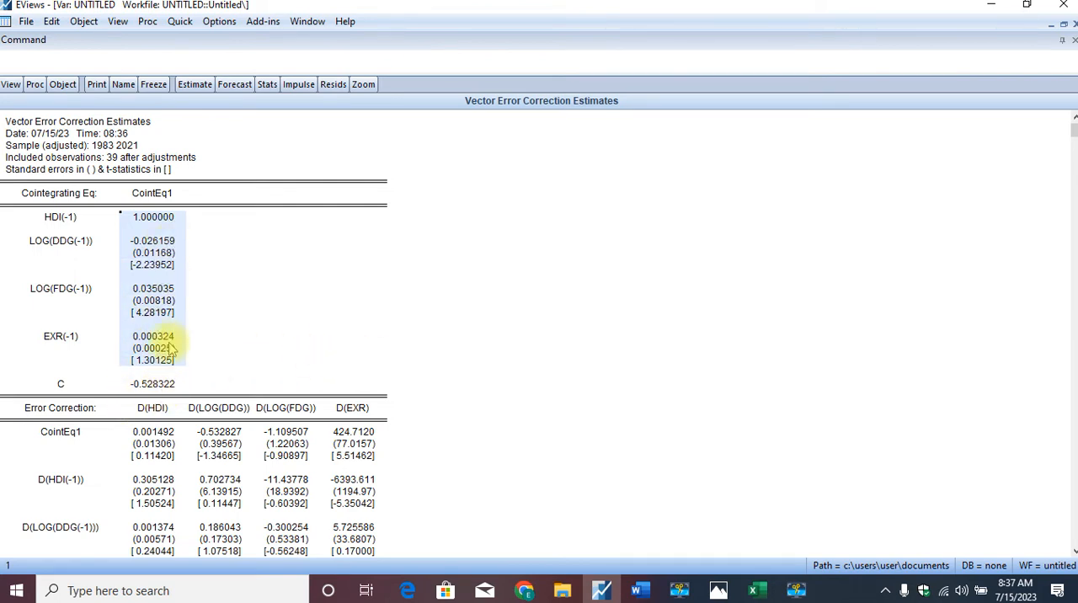
left_click(375, 326)
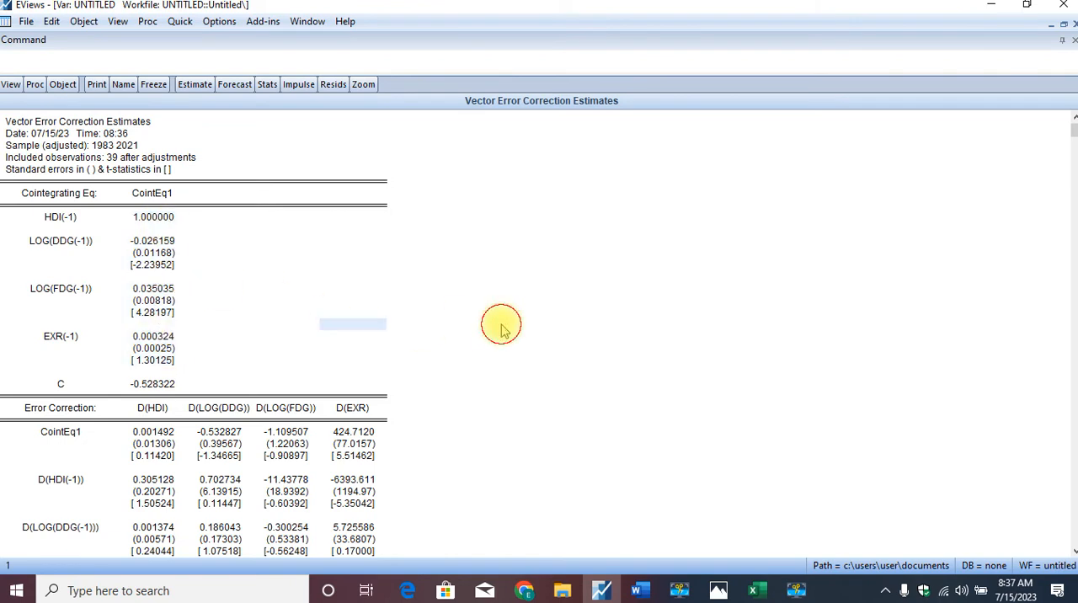
- Examine the short-run error correction section, going through the D(HDI), D(LOG(DDG)) and D(LOG(FDG)) columns
key("Down")
key("Down")
key("Down")
key("Down")
key("Down")
key("Down")
key("Down")
key("Down")
key("Down")
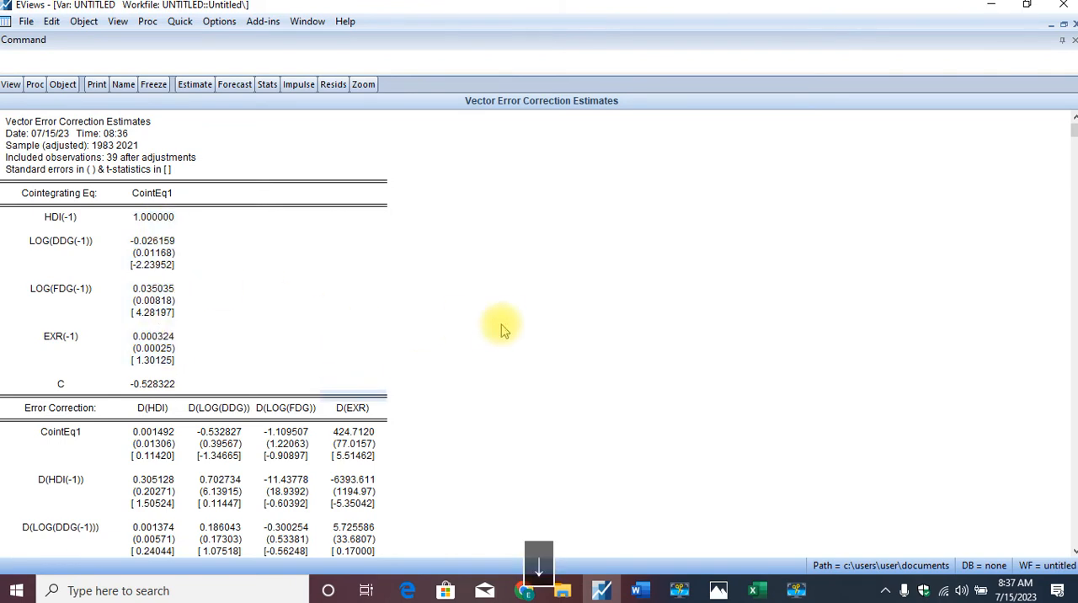
key("Down")
key("Down")
key("Down")
key("Down")
key("Down")
key("Down")
key("Down")
key("Down")
key("Down")
key("Down")
key("Down")
key("Down")
key("Down")
key("Down")
key("Down")
key("Down")
key("Down")
key("Down")
key("Down")
key("Down")
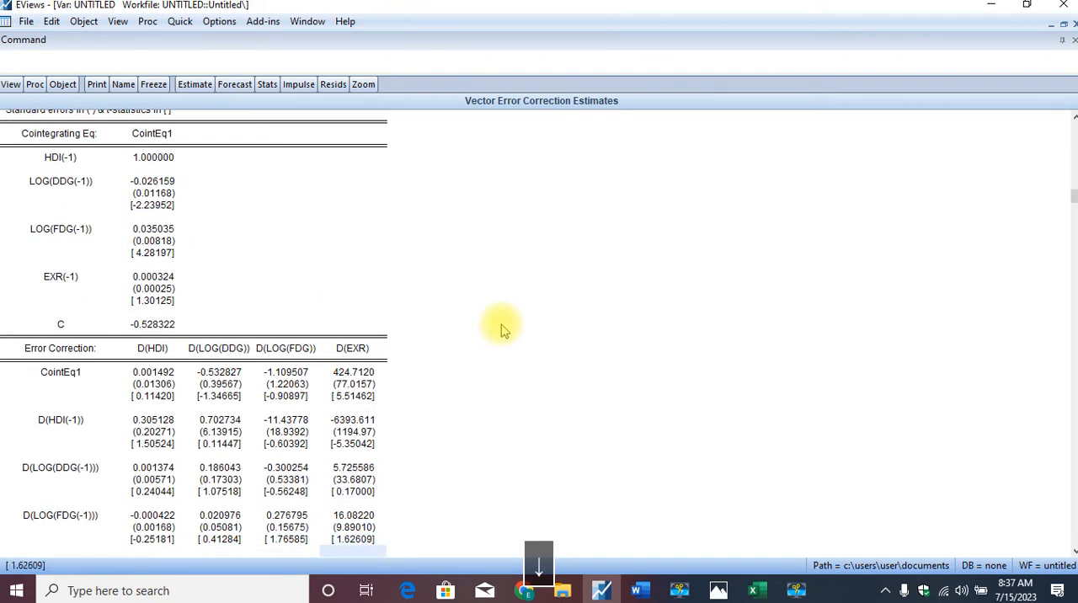
key("Down")
key("Down")
key("Down")
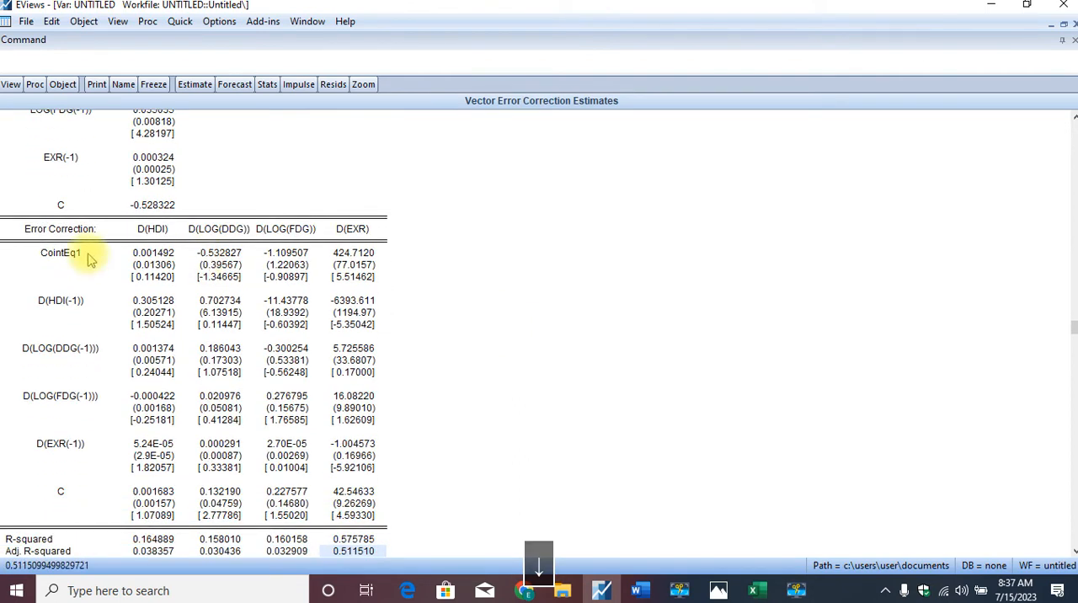
left_click_drag(14, 234, 381, 515)
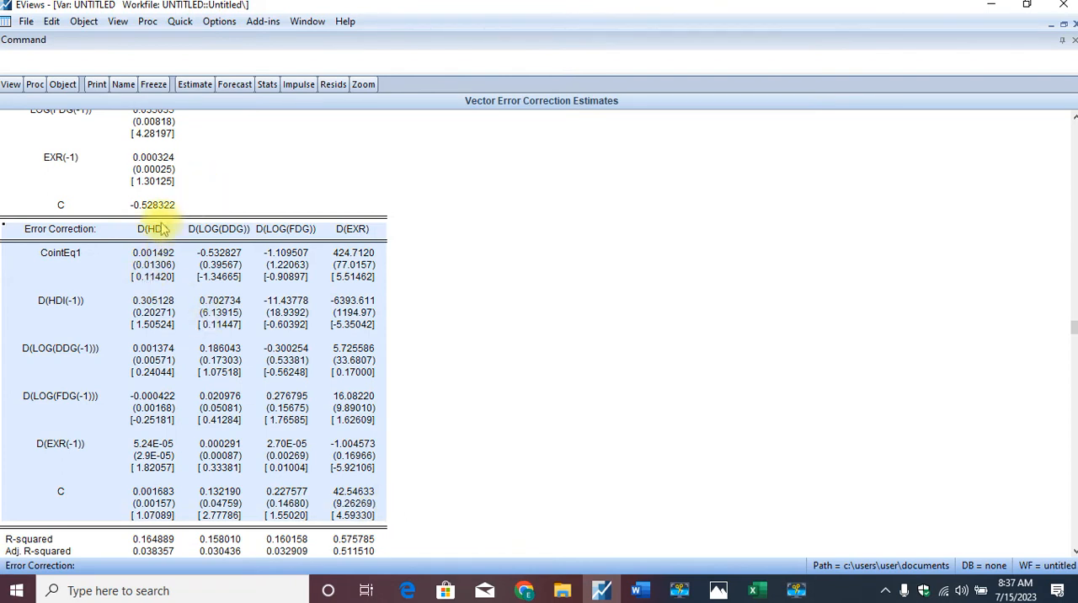
left_click_drag(288, 157, 151, 217)
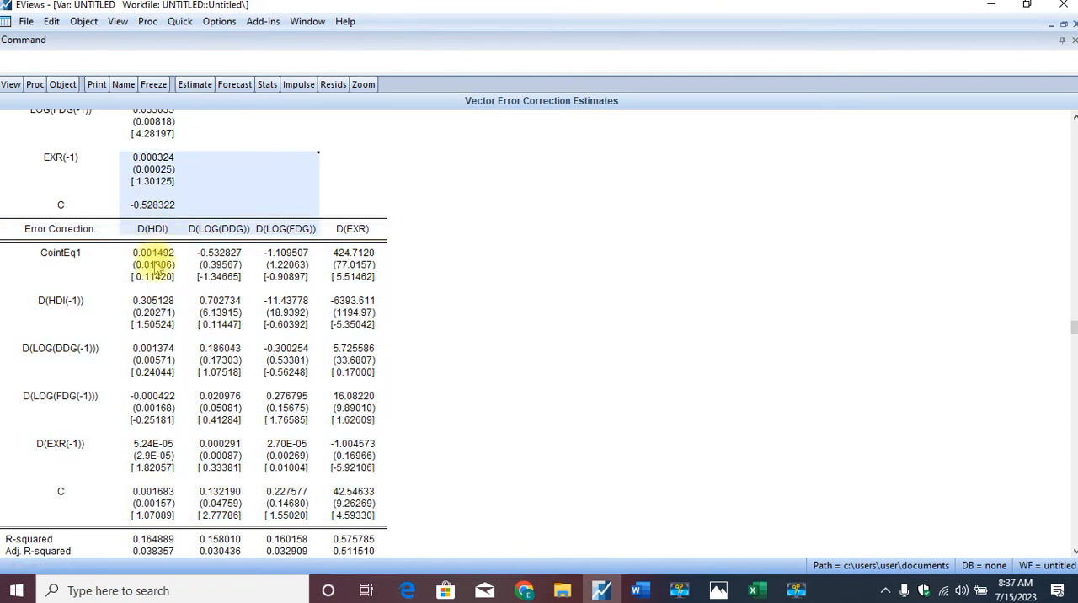
left_click_drag(154, 277, 158, 539)
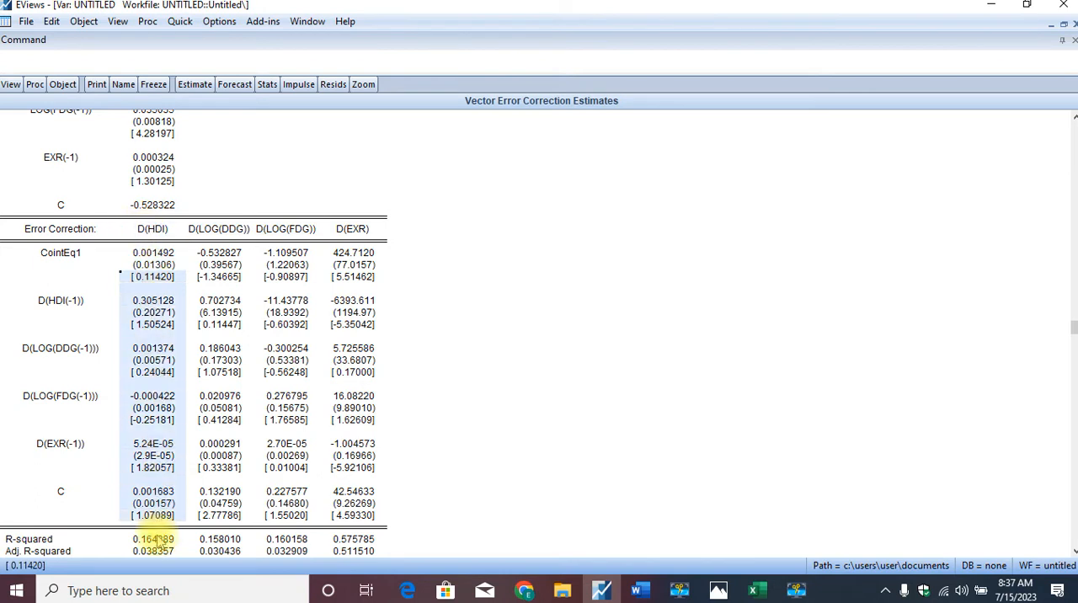
left_click_drag(221, 264, 223, 515)
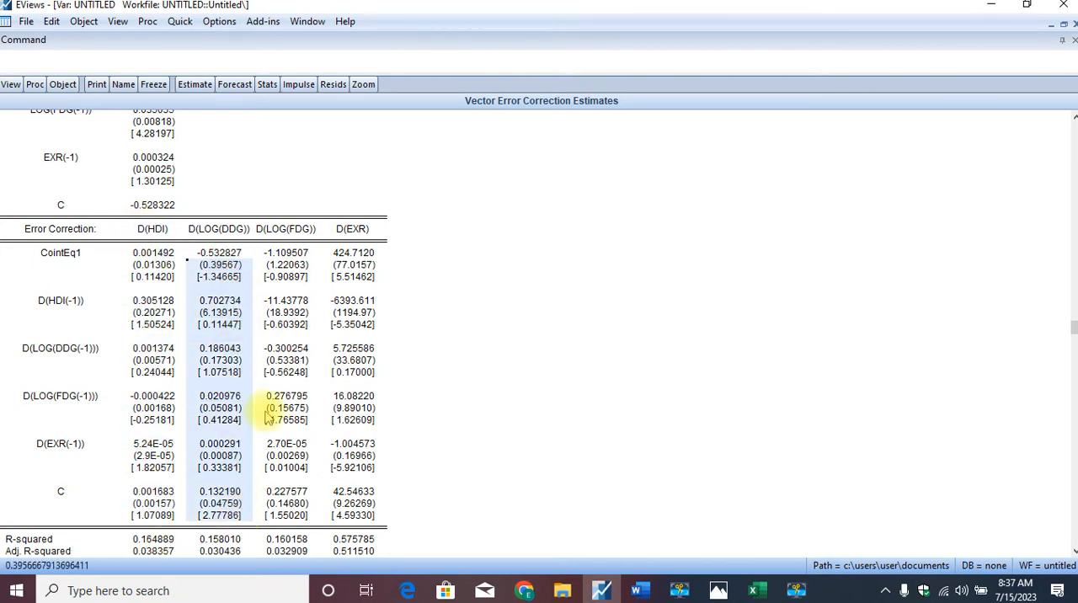
left_click_drag(286, 253, 286, 552)
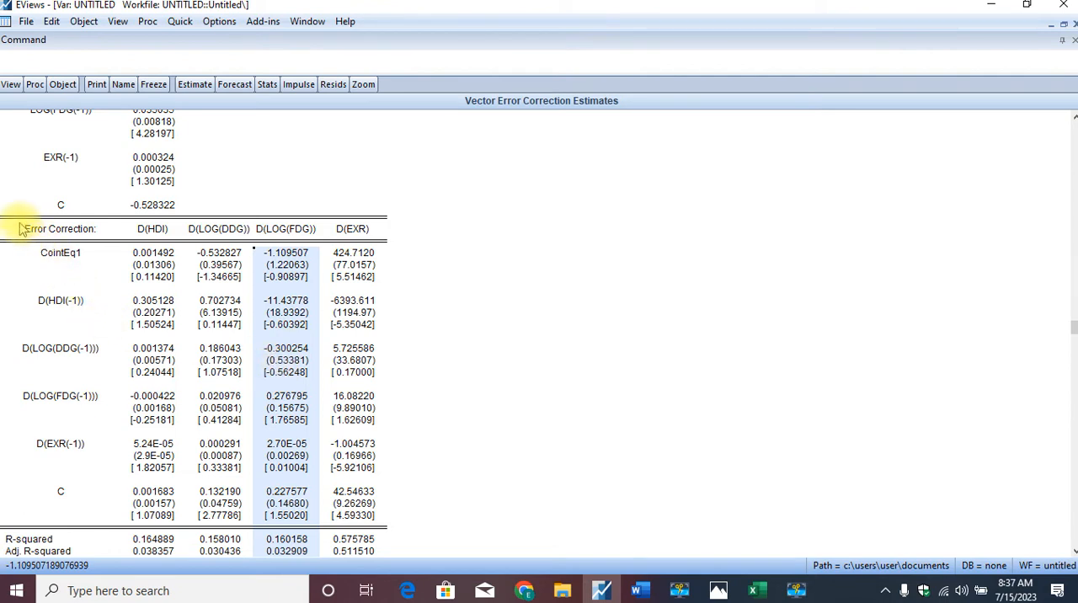
- Copy the results from the Error Correction header row through the S.D. dependent row and switch to Document1 in Word
left_click_drag(19, 217, 381, 478)
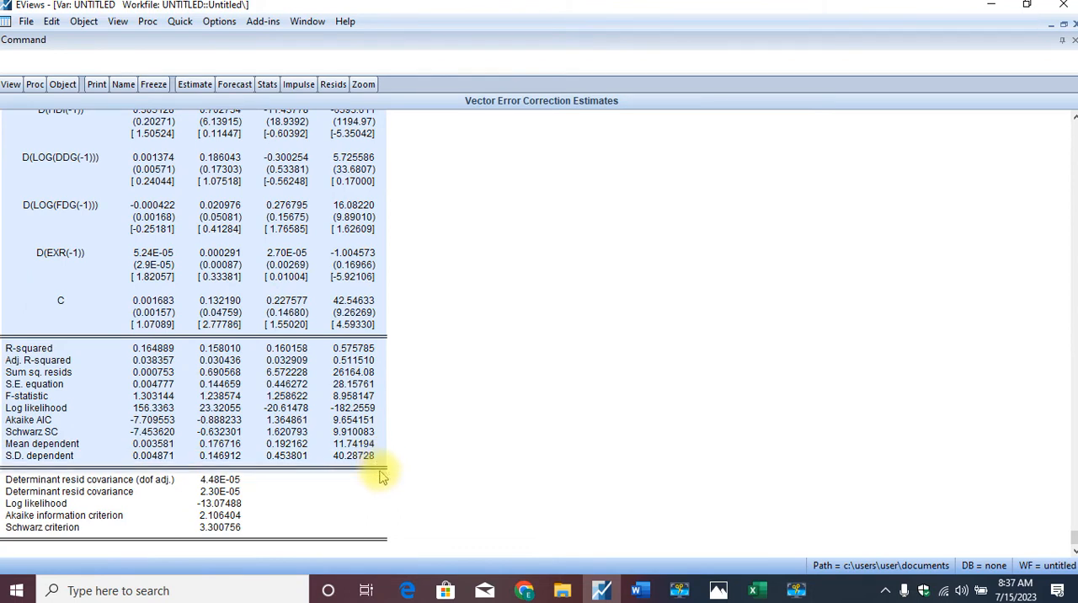
key("ctrl+c")
left_click(504, 329)
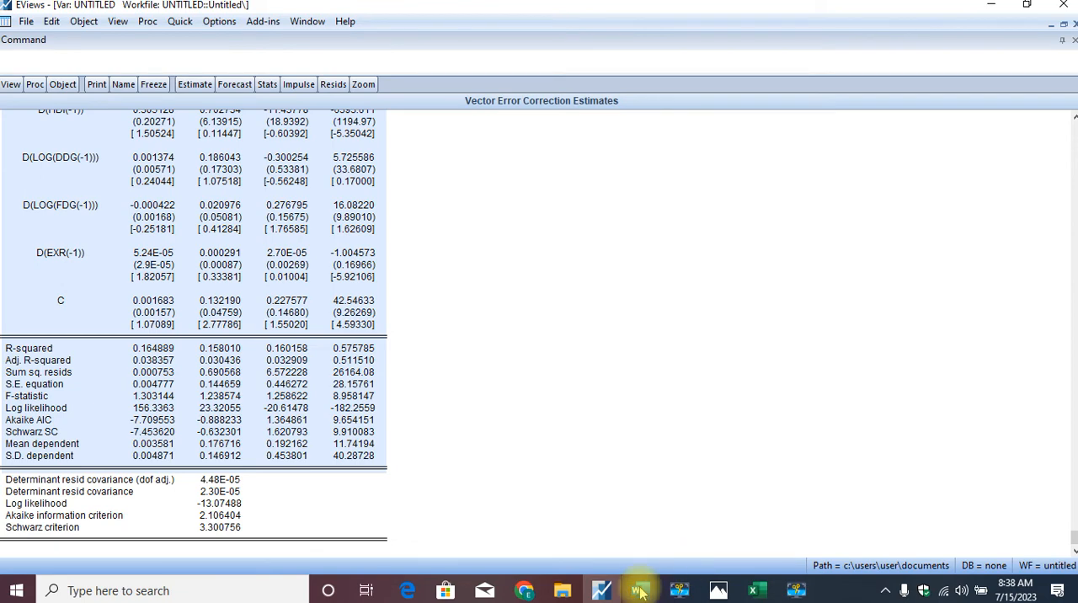
mouse_move(640, 592)
left_click(713, 556)
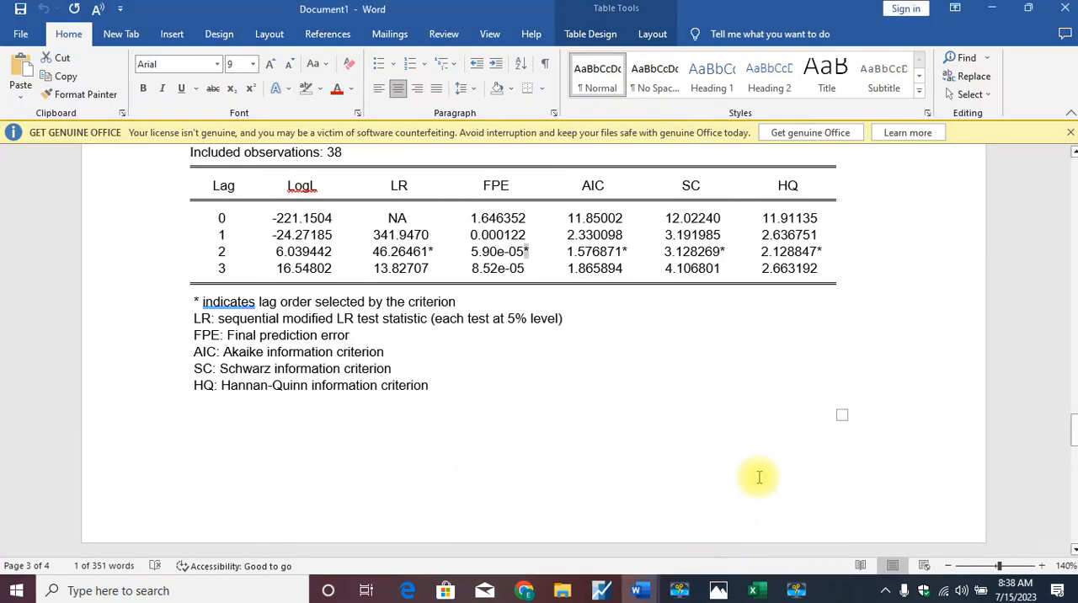
- Try to paste the copied error correction table into the last cell beneath the lag selection notes
left_click(758, 478)
key("Return")
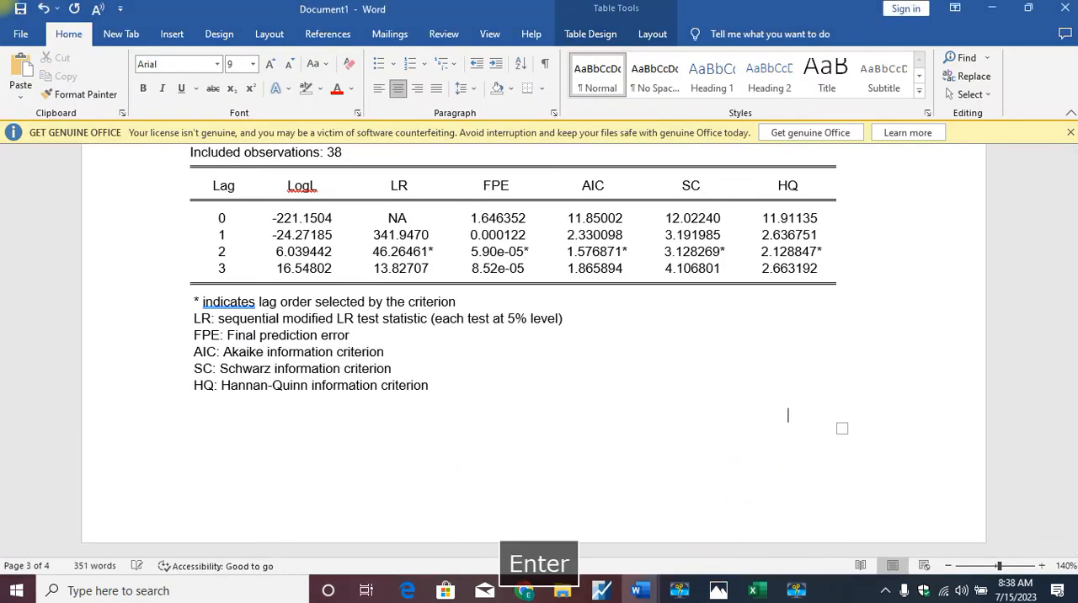
key("ctrl+v")
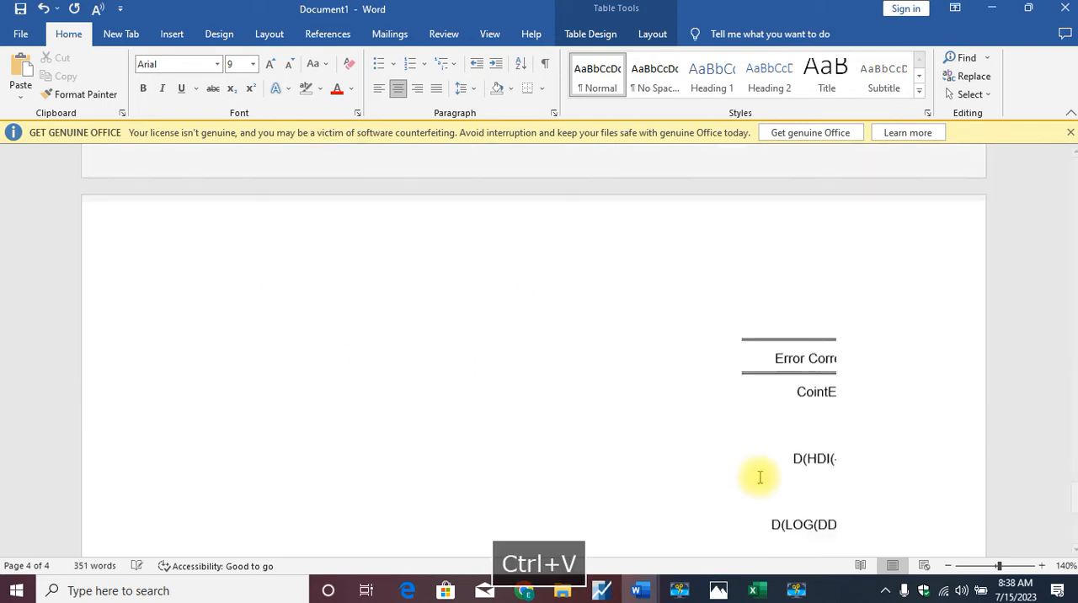
key("ctrl+z")
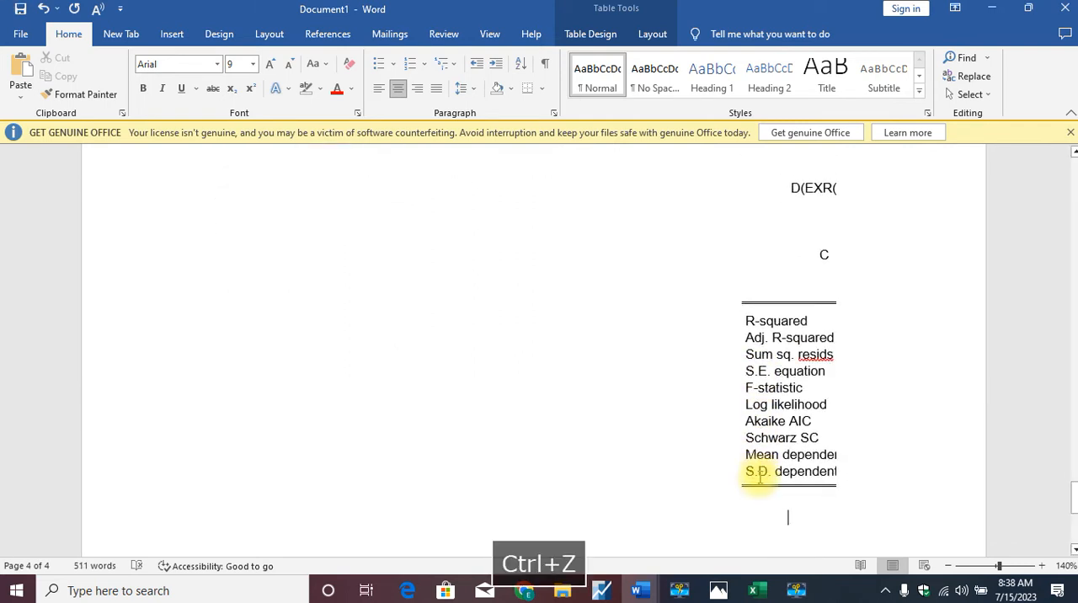
- Paste the error correction table at the very end of the document, outside the lag selection table
key("Return")
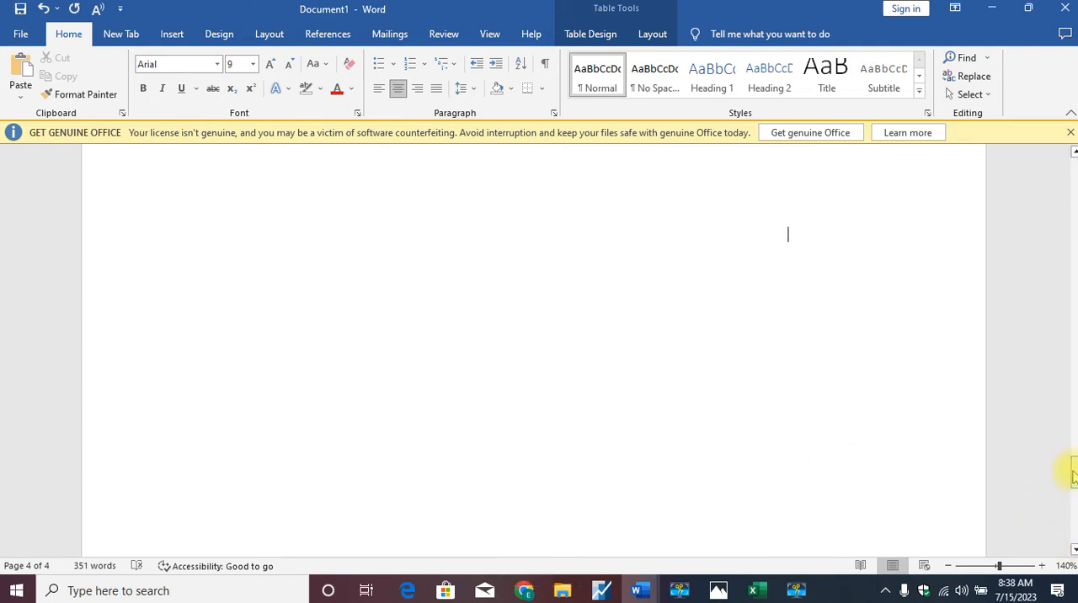
left_click_drag(1073, 474, 1075, 505)
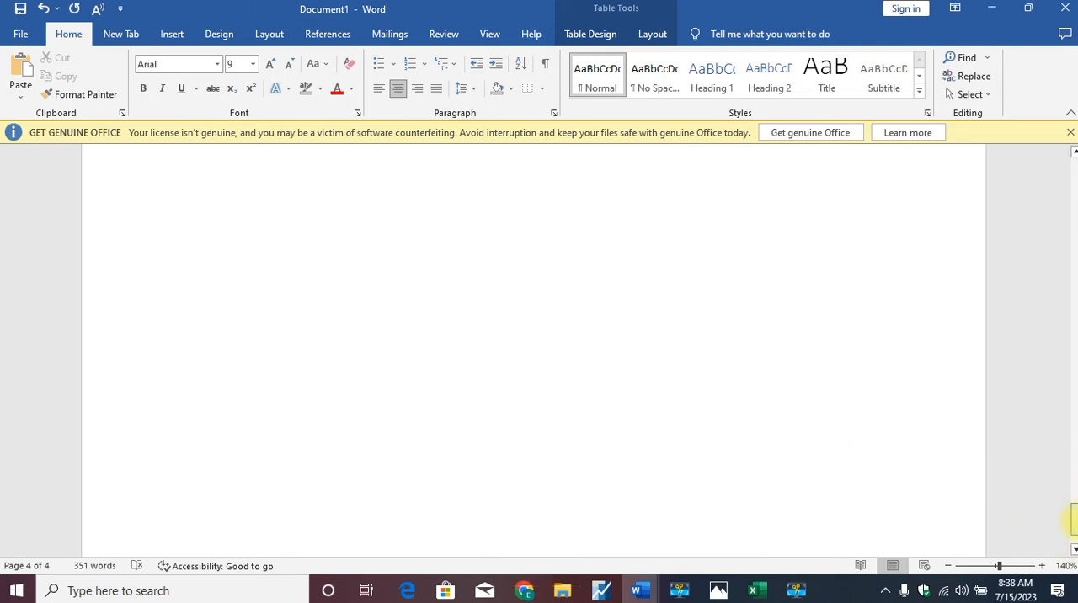
left_click(849, 520)
key("ctrl+v")
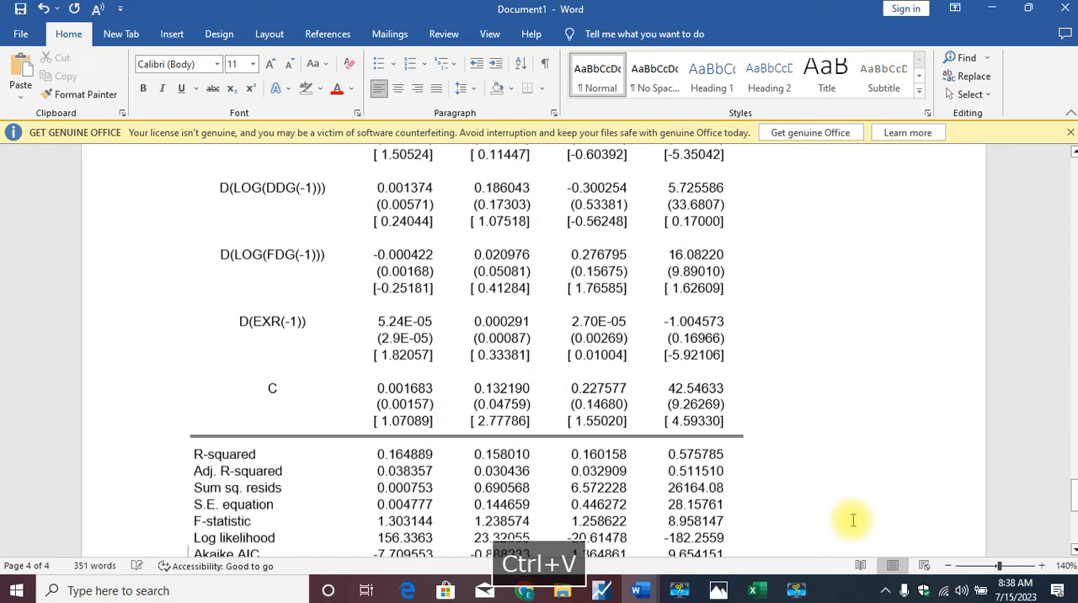
- Review the pasted error correction table from its summary statistics up to the Error Correction header row
key("Up")
key("Up")
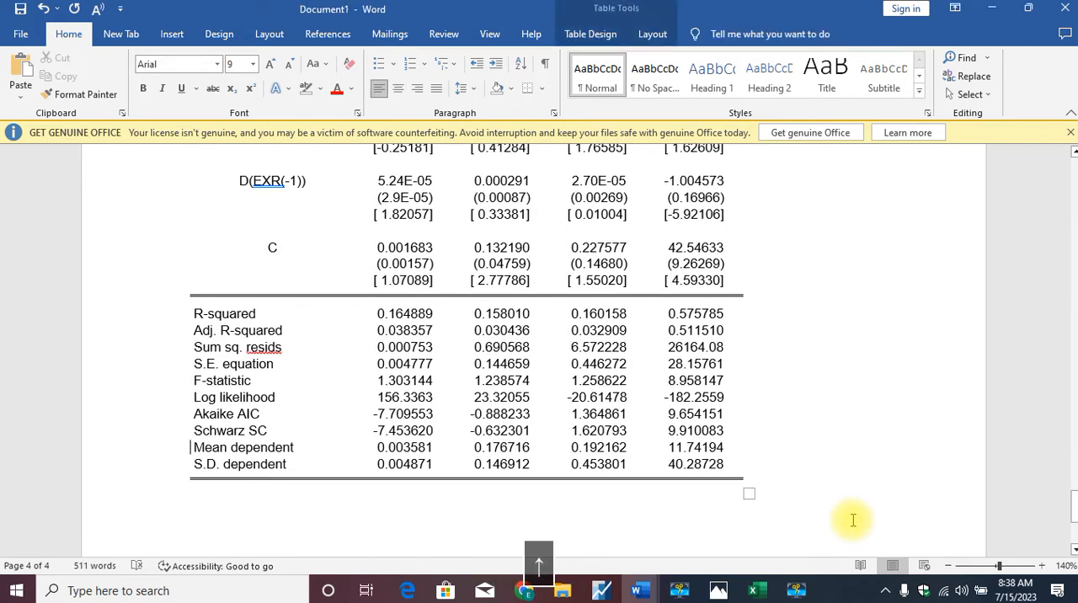
key("Up")
key("Up")
key("Up")
key("Up")
key("Up")
key("Up")
key("Up")
key("Up")
key("Up")
key("Up")
key("Up")
key("Up")
key("Up")
key("Up")
key("Up")
key("Up")
key("Up")
key("Up")
key("Up")
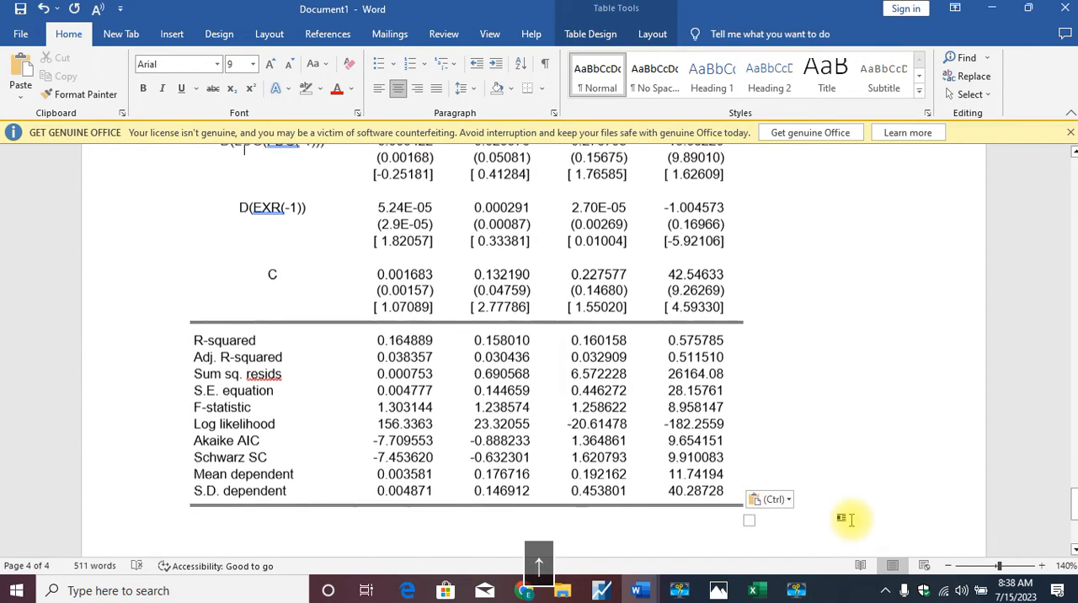
key("Up")
key("Up")
key("Up")
key("Up")
key("Up")
key("Up")
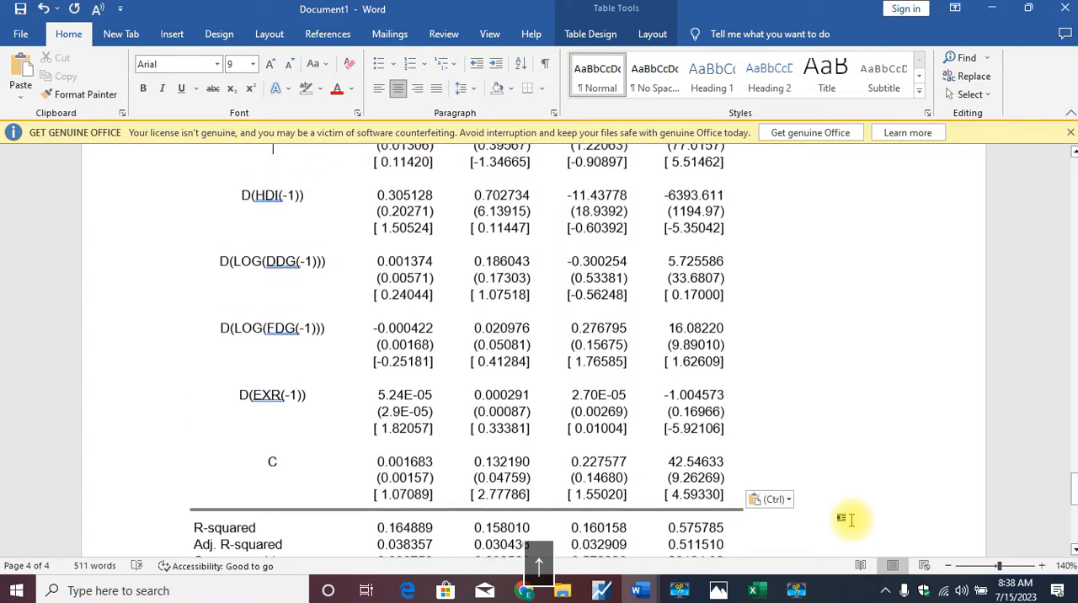
key("Up")
key("Up")
key("Up")
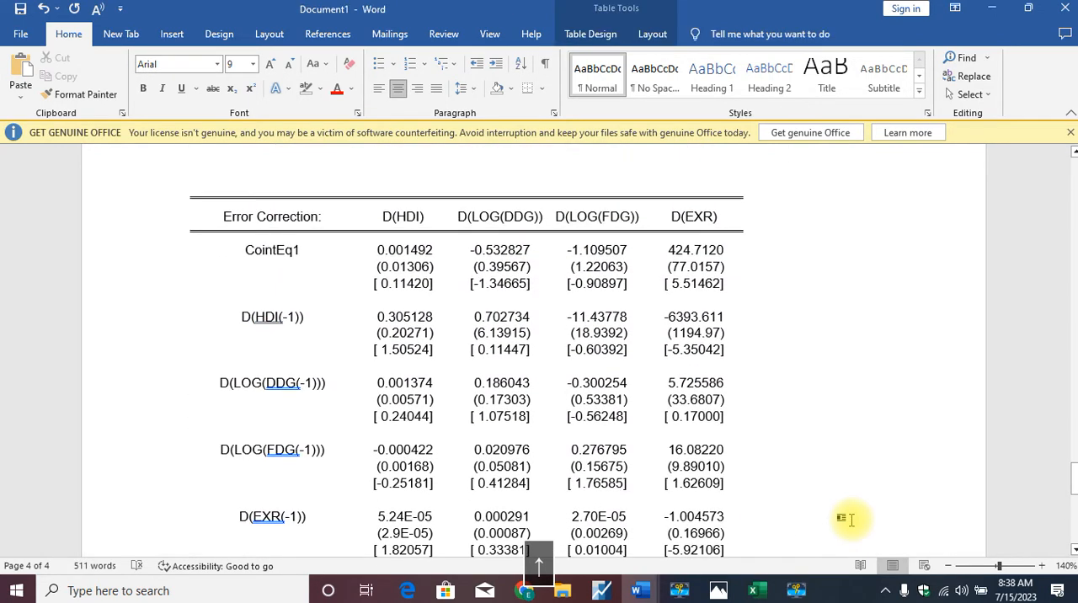
key("Down")
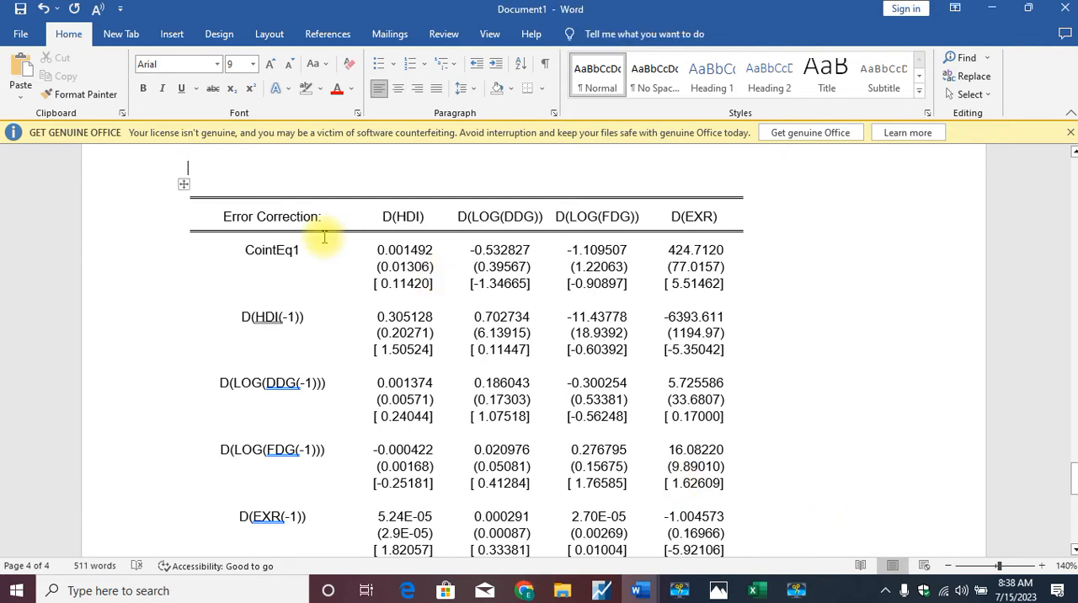
- Examine the CointEq1 row across the D(HDI), D(LOG(DDG)), D(LOG(FDG)) and D(EXR) columns, marking the entries being compared
left_click_drag(304, 252, 243, 253)
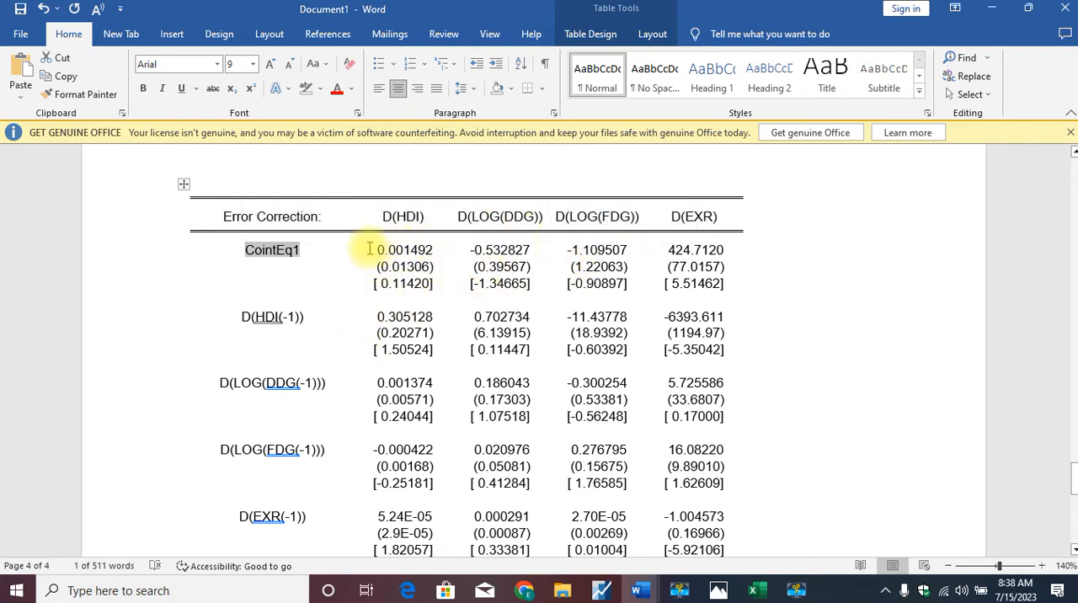
left_click_drag(375, 248, 428, 245)
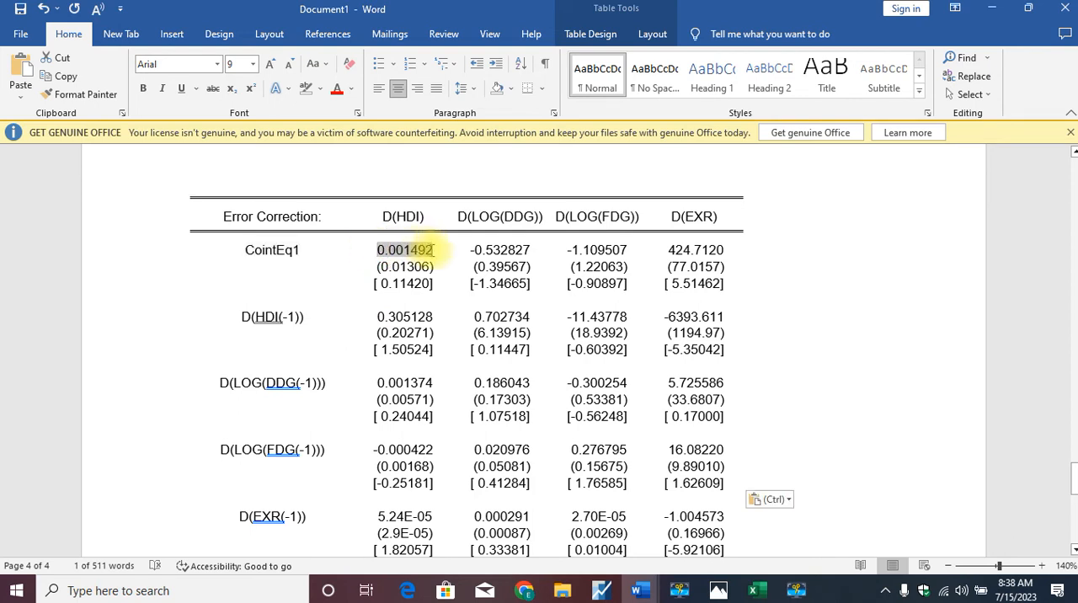
left_click(480, 250)
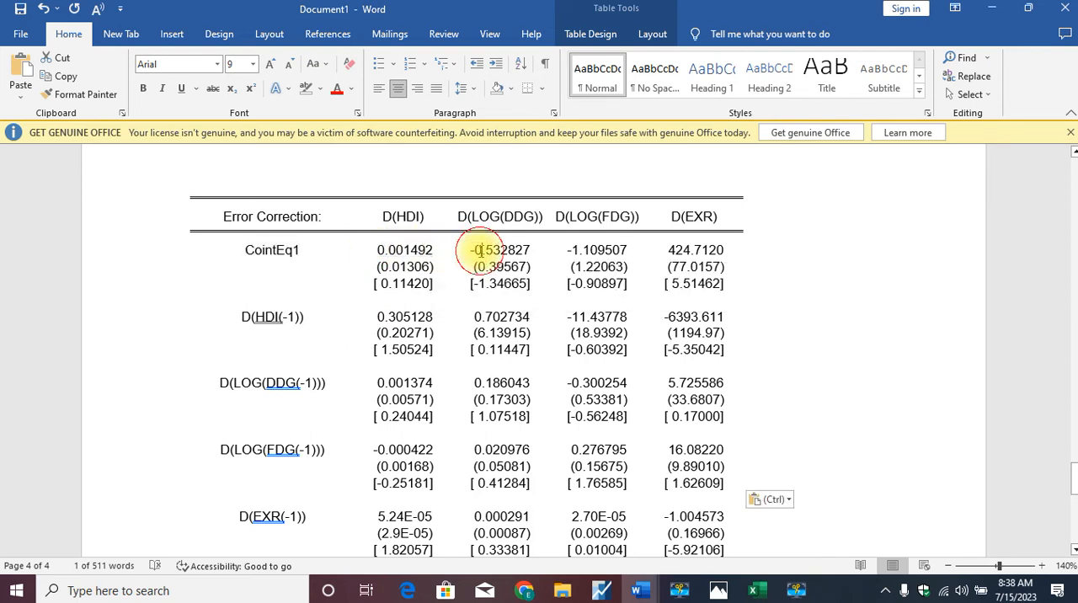
left_click_drag(480, 250, 632, 254)
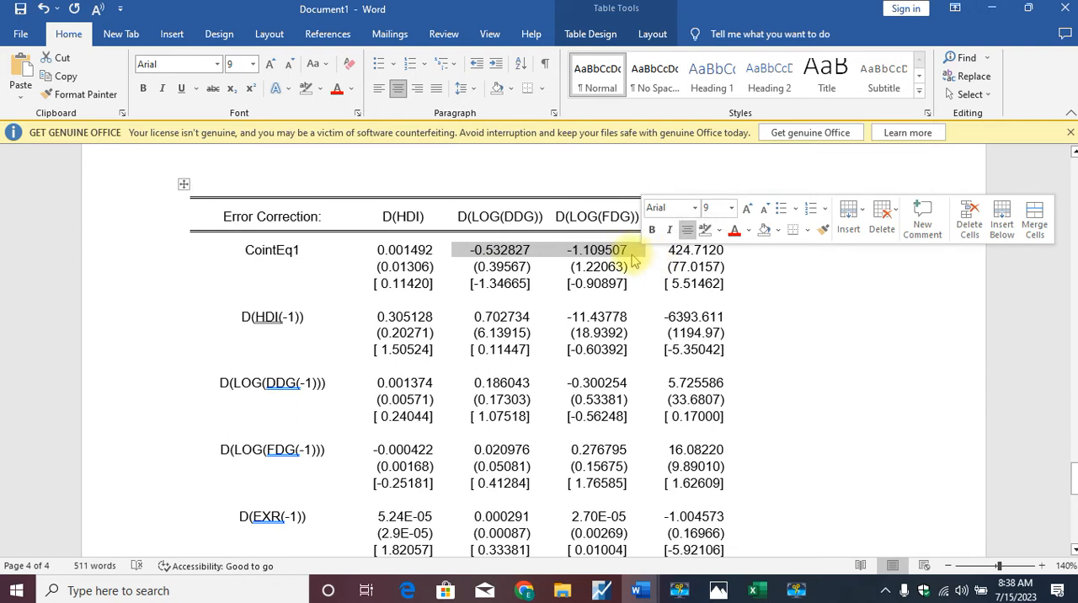
left_click_drag(708, 278, 556, 295)
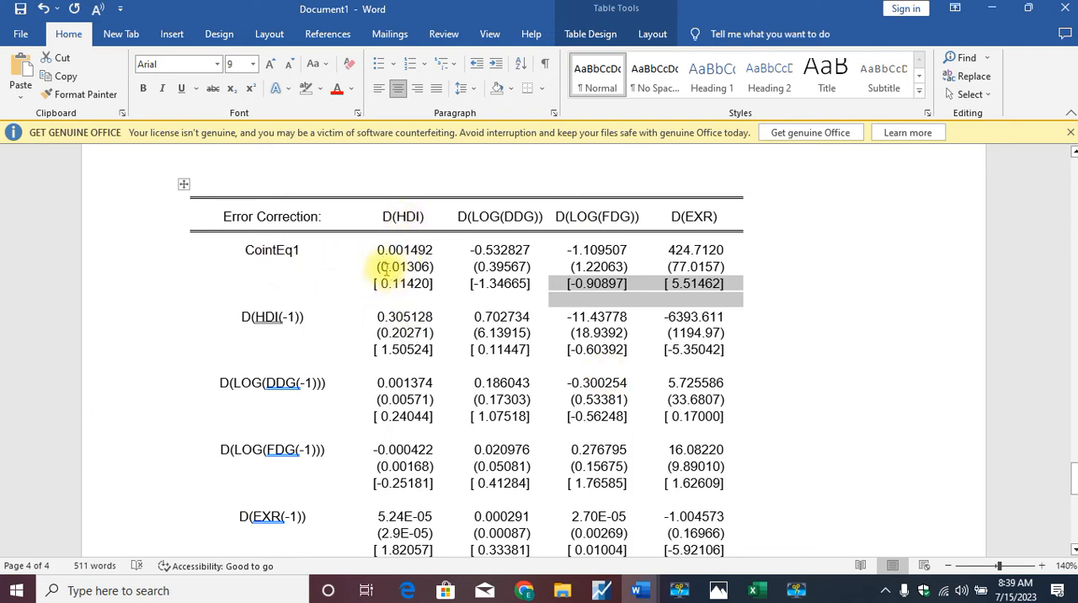
- Highlight in turn the CointEq1 coefficient, standard error and t-statistic in the D(HDI) column, ending on the coefficient
left_click_drag(378, 250, 431, 243)
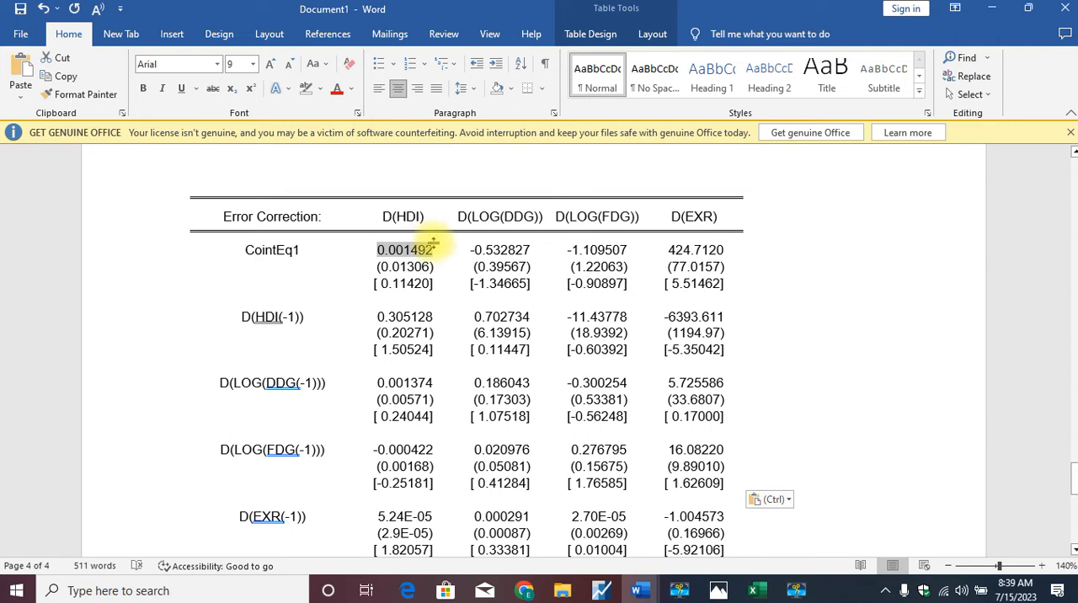
left_click_drag(376, 266, 432, 268)
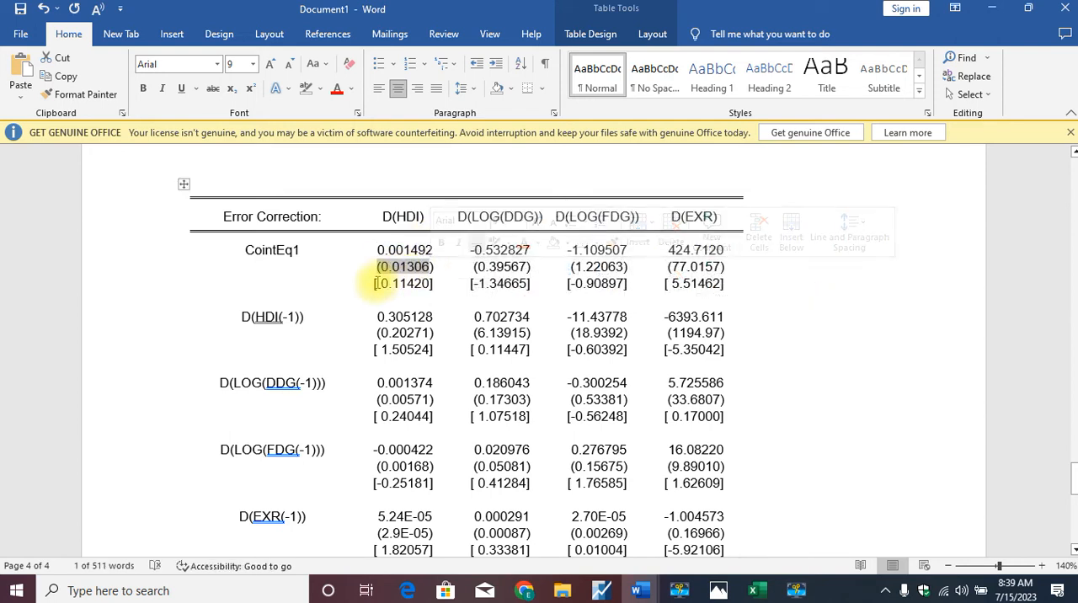
left_click_drag(374, 283, 428, 286)
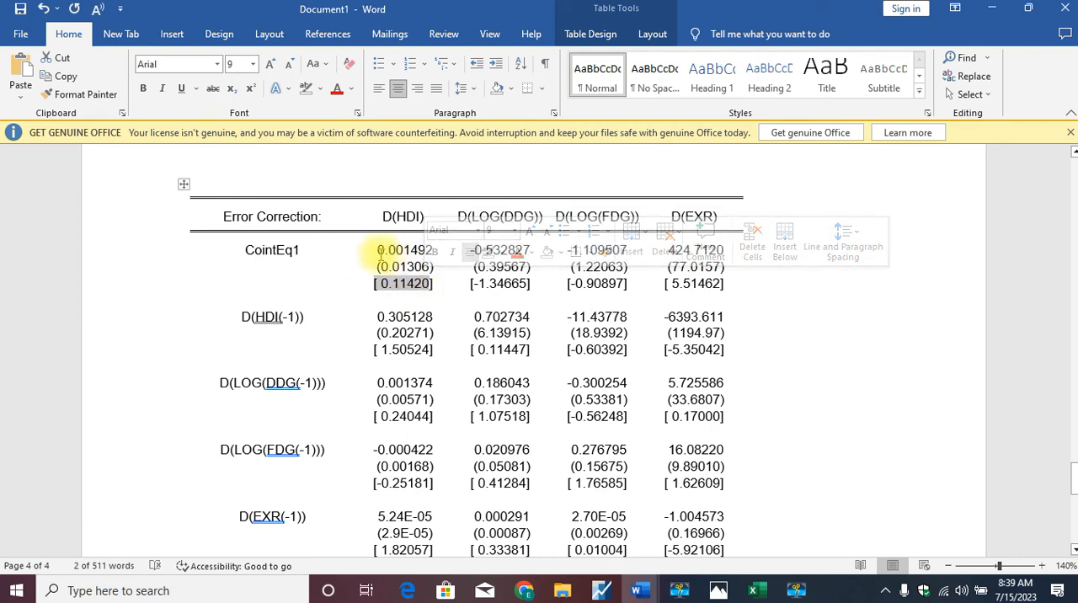
left_click_drag(378, 250, 432, 251)
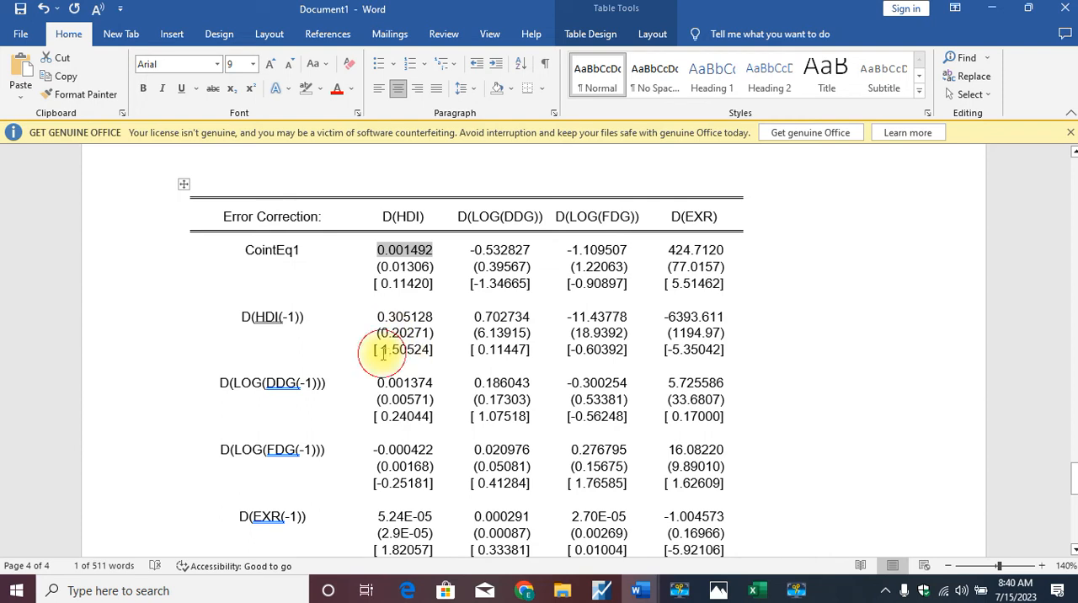
- Examine the D(HDI) column's t-statistics for the lagged HDI, LOG(DDG), LOG(FDG) and EXR terms, down to the constant
double_click(383, 352)
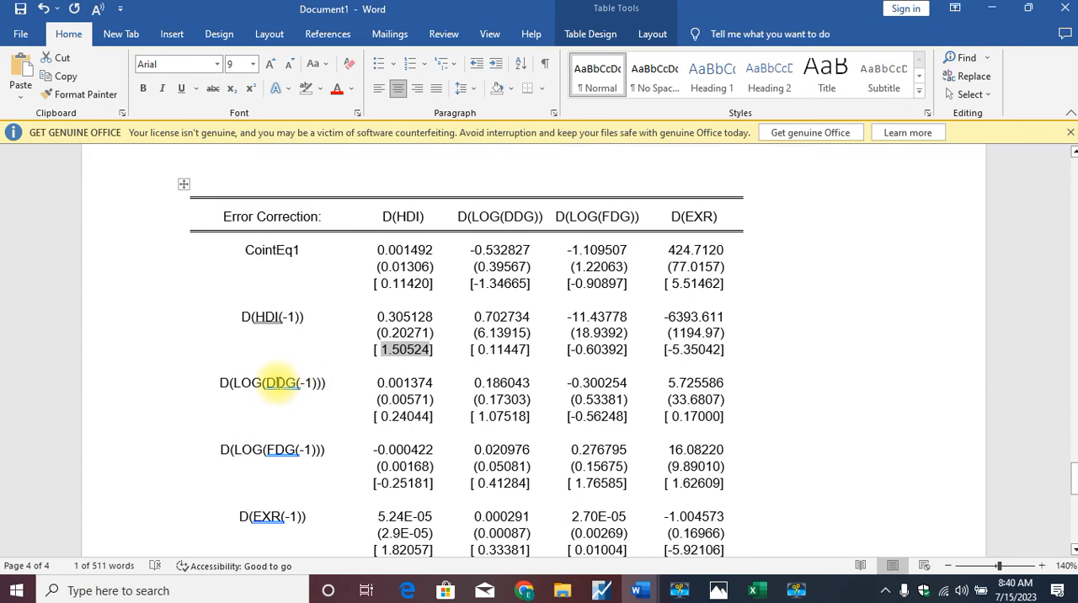
double_click(383, 418)
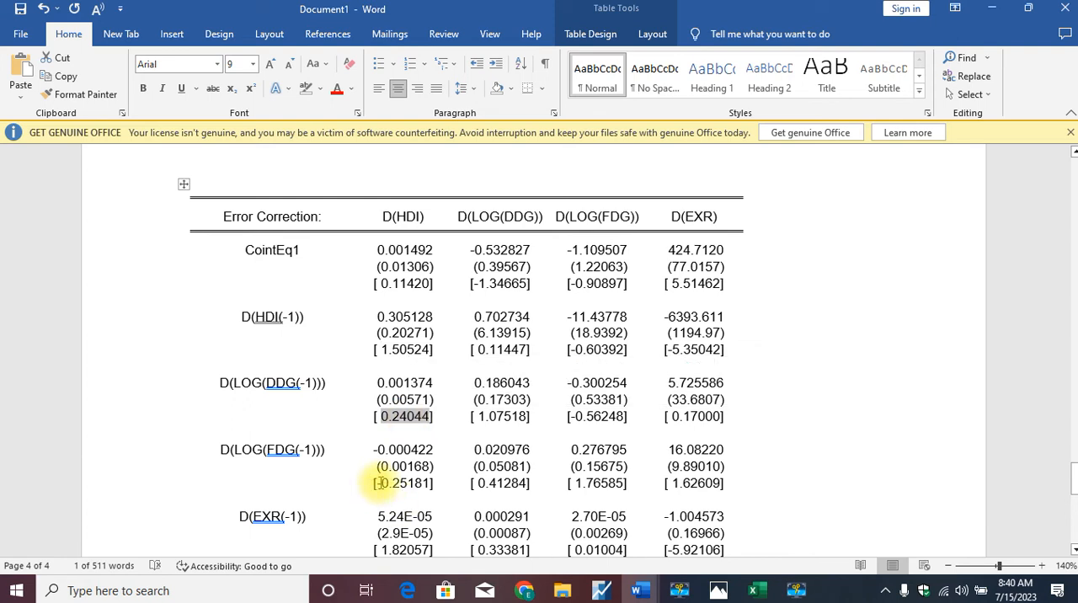
double_click(380, 484)
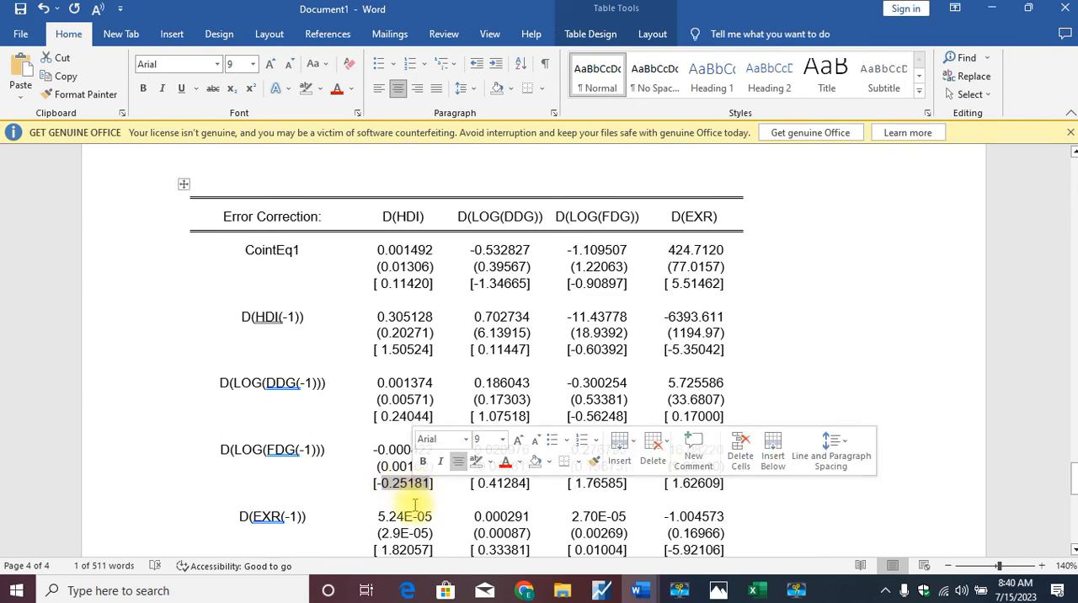
key("Down")
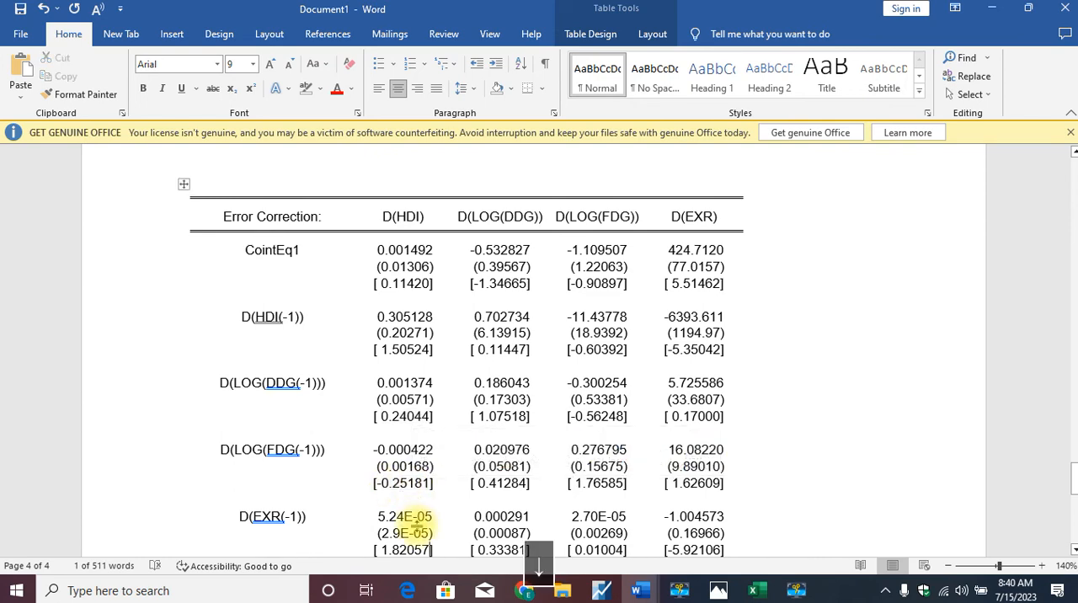
key("Down")
key("Down")
key("Down")
key("Down")
key("Down")
key("Down")
key("Down")
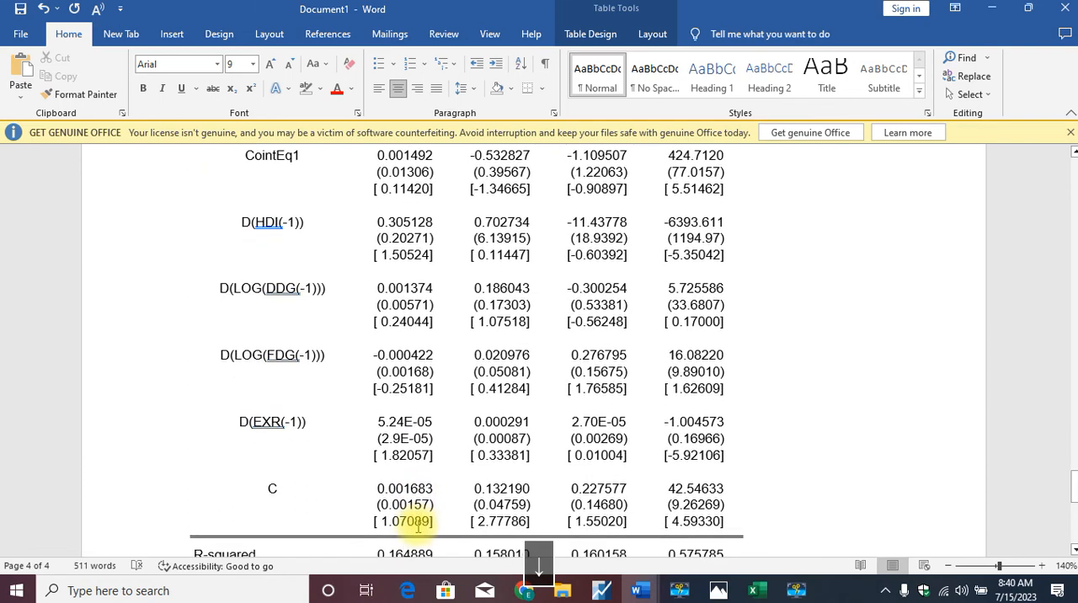
key("Up")
scroll(419, 526, "up", 1)
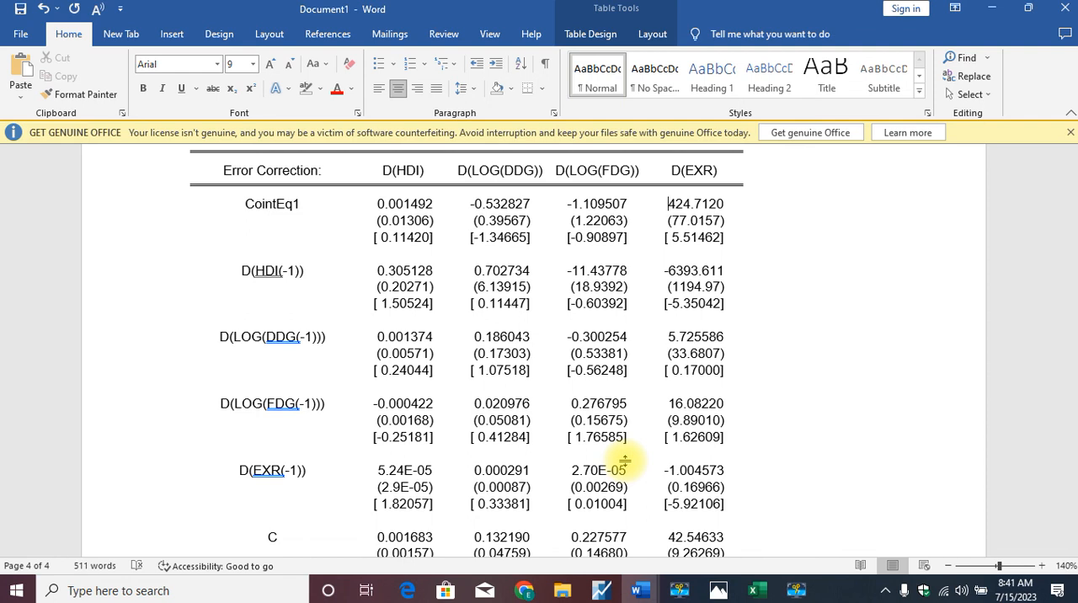
left_click(796, 590)
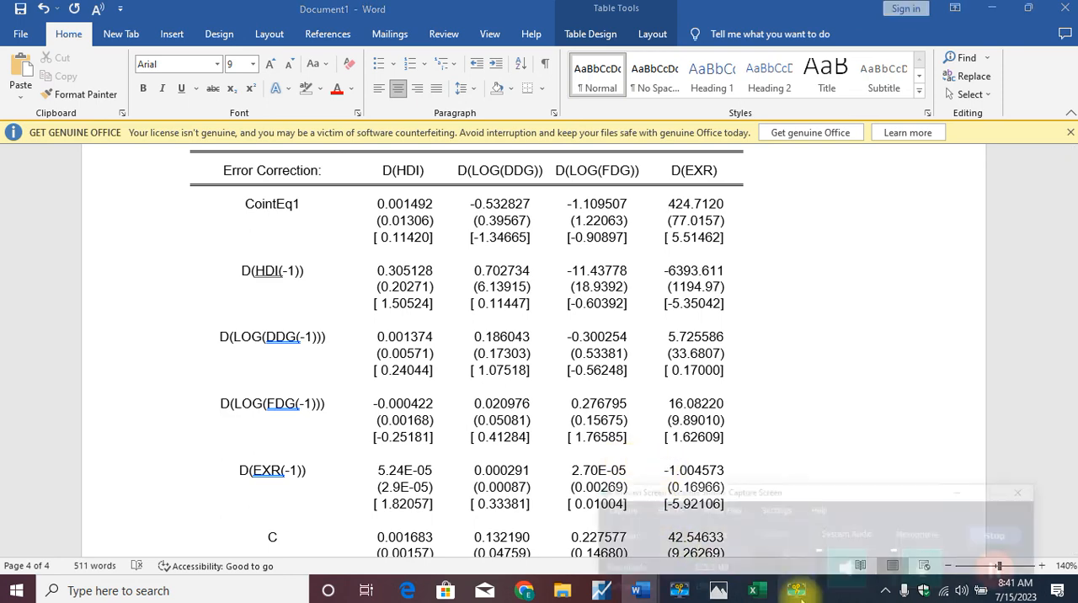